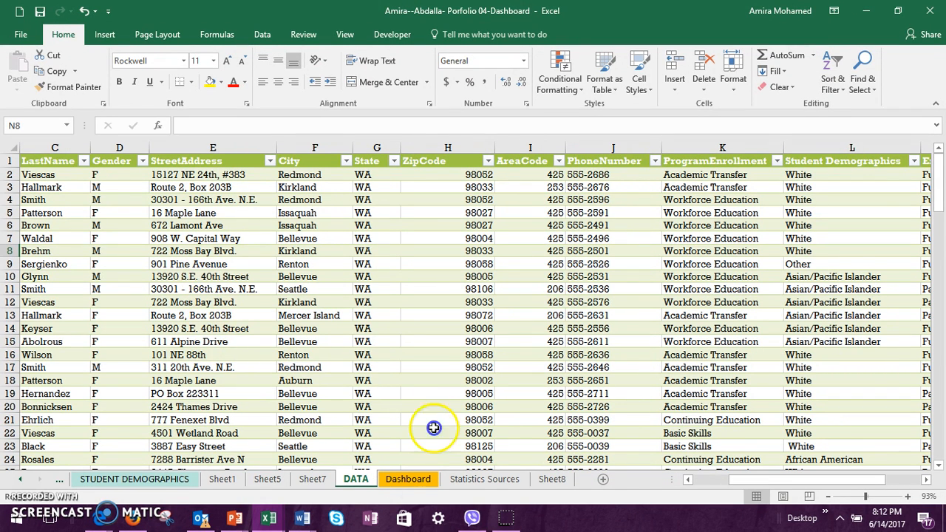
Examine the student records on the DATA sheet, from SystemID and the name columns across to ProgramEnrollment.
{"action": "left_click_drag", "start_coordinate": [755, 479], "coordinate": [708, 479]}
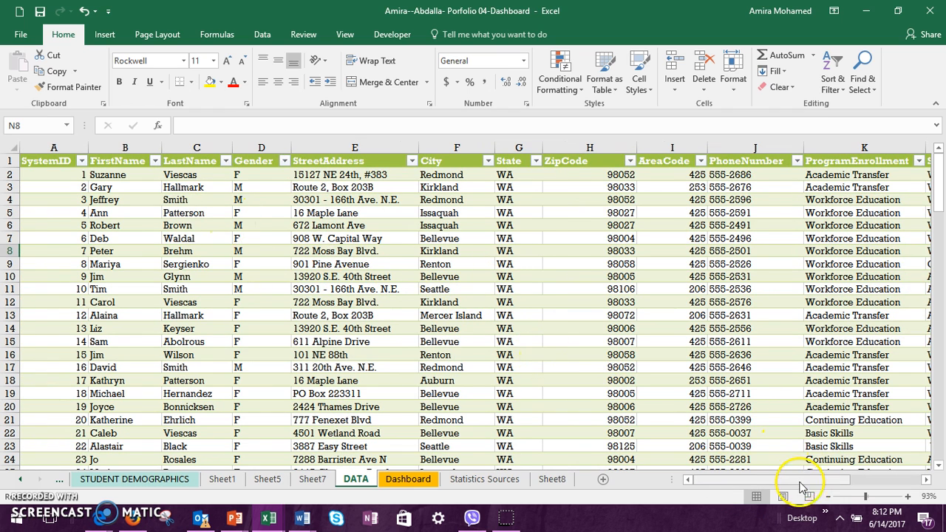
{"action": "left_click_drag", "start_coordinate": [790, 479], "coordinate": [813, 477]}
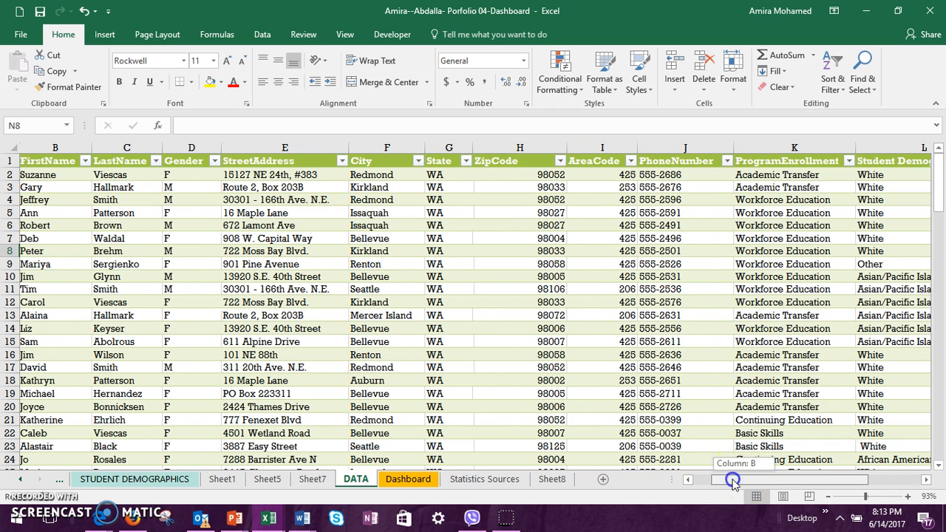
{"action": "left_click_drag", "start_coordinate": [744, 479], "coordinate": [717, 481]}
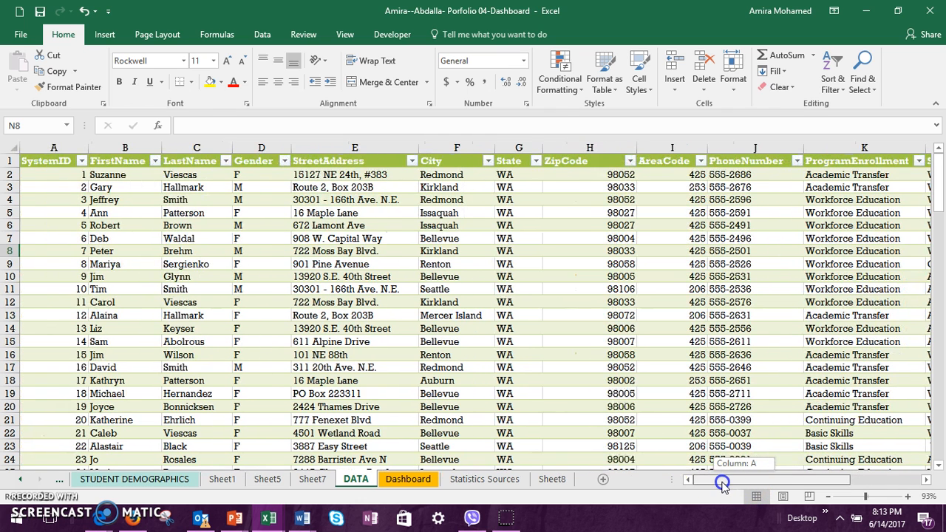
{"action": "left_click_drag", "start_coordinate": [724, 485], "coordinate": [699, 485]}
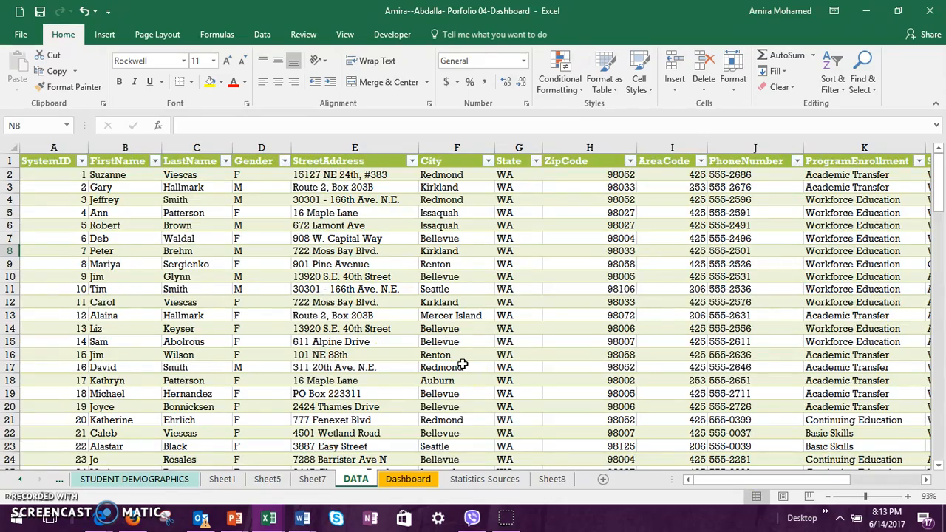
{"action": "scroll", "coordinate": [462, 364], "scroll_direction": "down", "scroll_amount": 1}
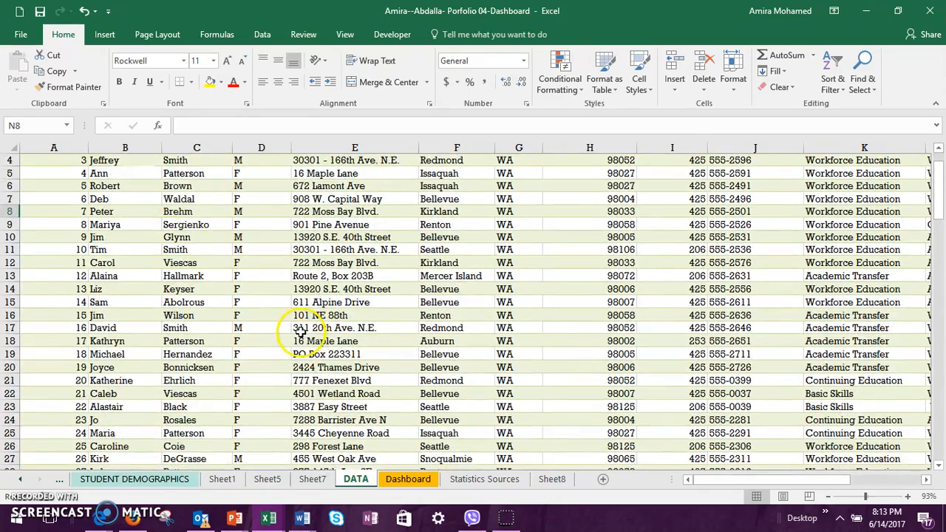
{"action": "scroll", "coordinate": [221, 281], "scroll_direction": "up", "scroll_amount": 1}
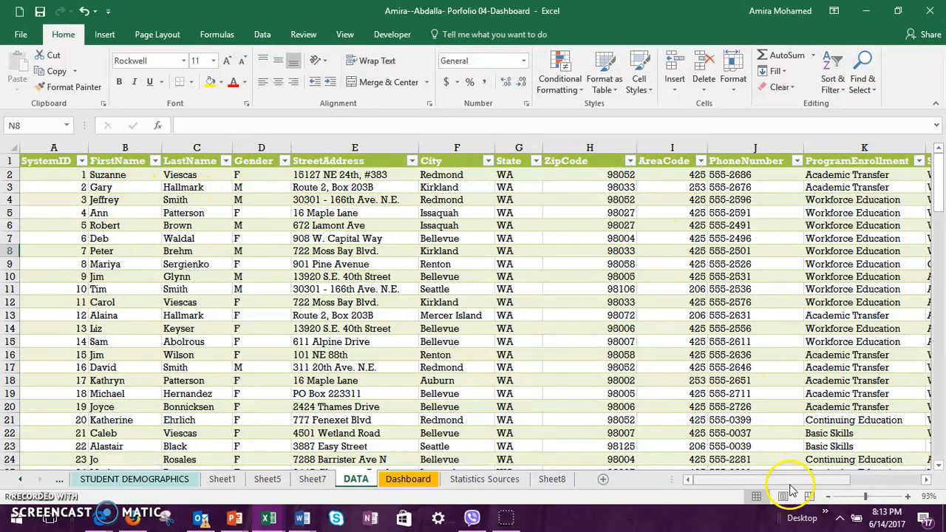
Examine the ProgramEnrollment, Student Demographics and Enrollment Status columns through the rows of the DATA sheet.
{"action": "left_click_drag", "start_coordinate": [799, 481], "coordinate": [899, 484]}
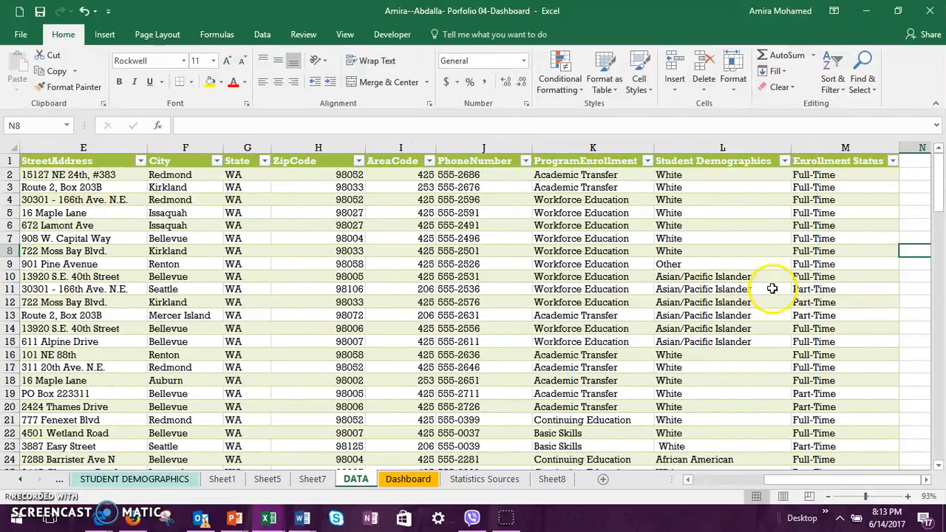
{"action": "scroll", "coordinate": [717, 454], "scroll_direction": "down", "scroll_amount": 2}
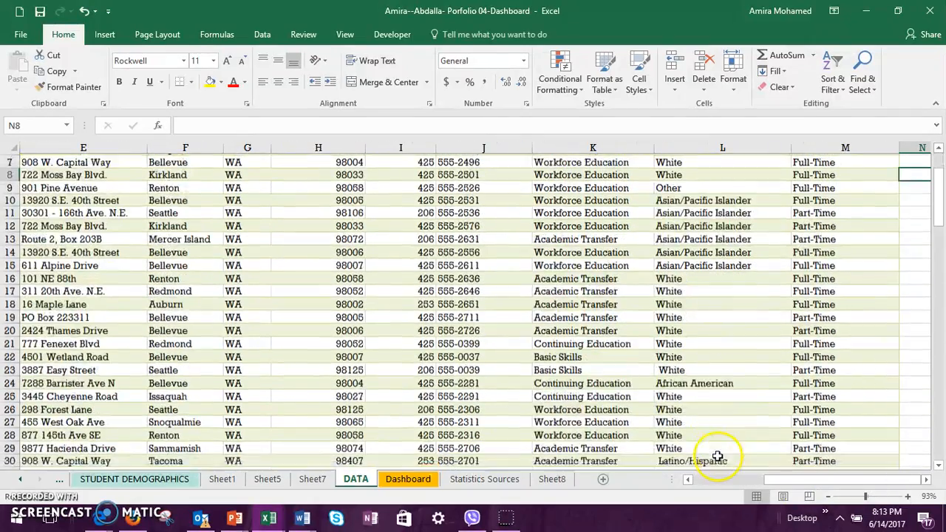
{"action": "scroll", "coordinate": [712, 404], "scroll_direction": "up", "scroll_amount": 2}
{"action": "scroll", "coordinate": [710, 395], "scroll_direction": "down", "scroll_amount": 1}
{"action": "scroll", "coordinate": [709, 395], "scroll_direction": "down", "scroll_amount": 4}
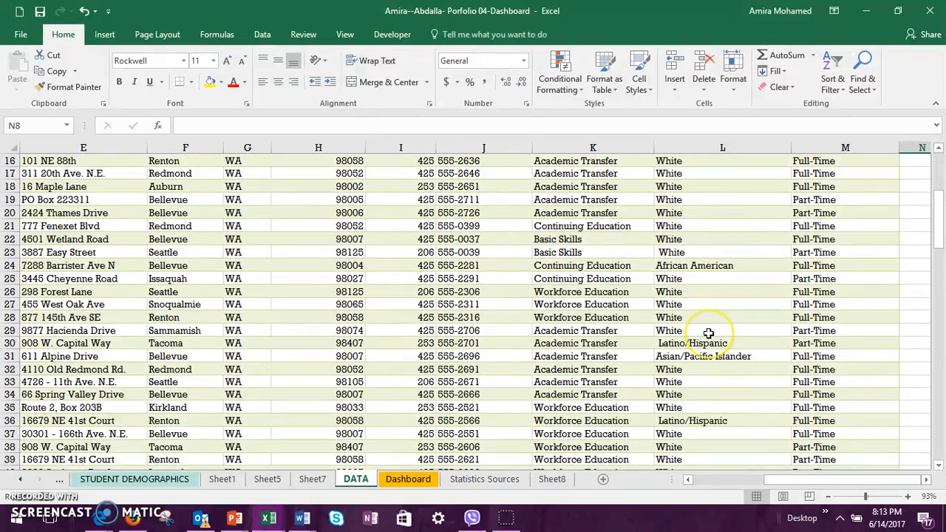
{"action": "scroll", "coordinate": [709, 333], "scroll_direction": "up", "scroll_amount": 4}
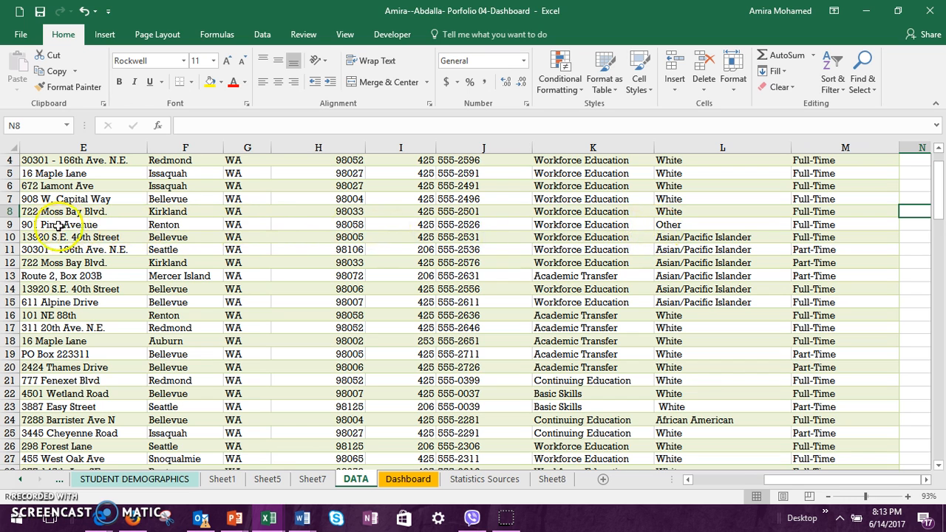
{"action": "scroll", "coordinate": [731, 402], "scroll_direction": "down", "scroll_amount": 2}
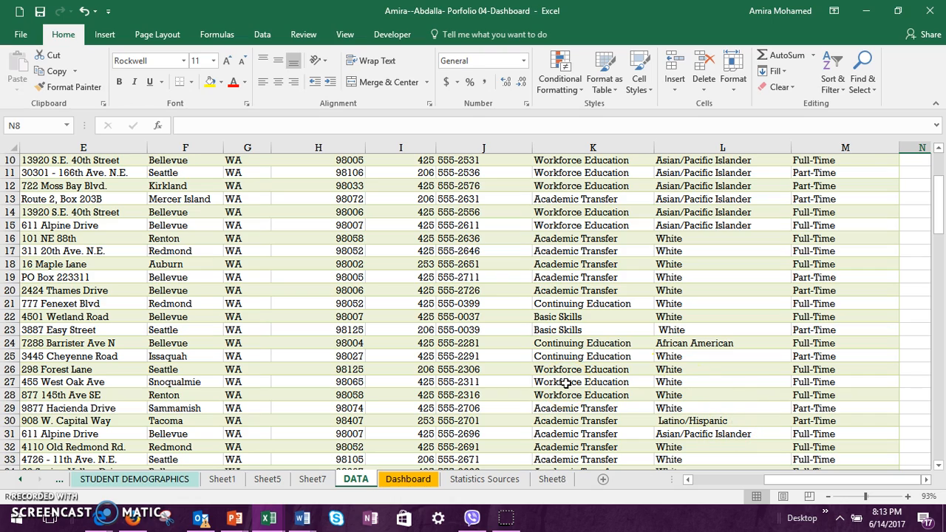
{"action": "scroll", "coordinate": [573, 379], "scroll_direction": "up", "scroll_amount": 3}
{"action": "scroll", "coordinate": [573, 379], "scroll_direction": "down", "scroll_amount": 3}
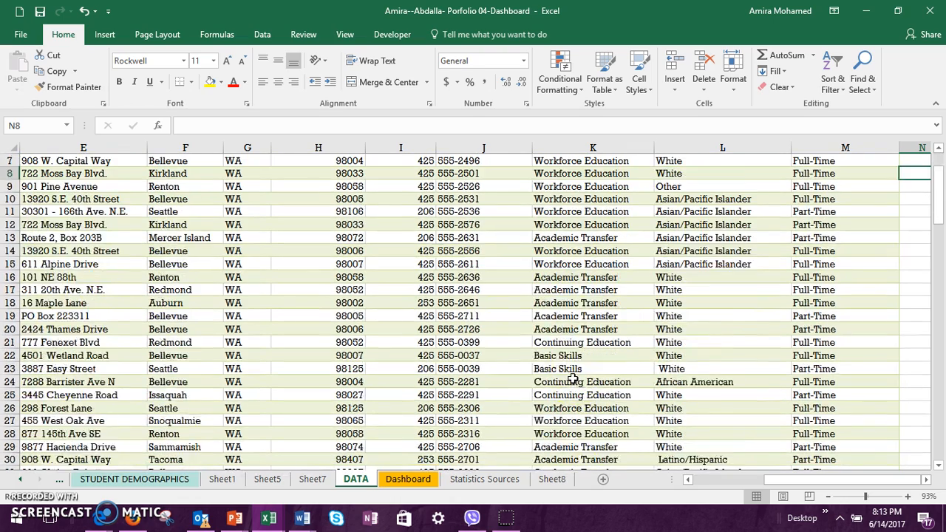
Open the Dashboard sheet and view its opening charts, Student Outcome and Female Students More than Male.
{"action": "left_click", "coordinate": [408, 479]}
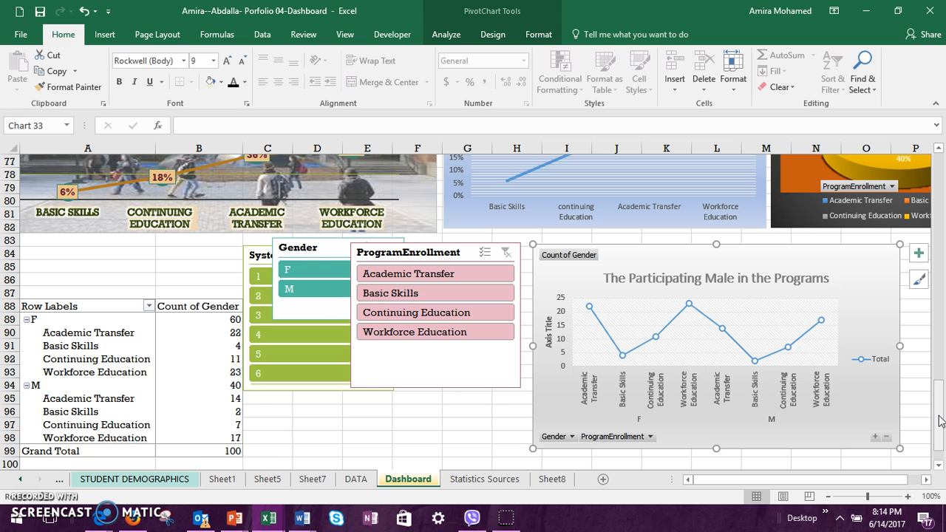
{"action": "left_click_drag", "start_coordinate": [938, 420], "coordinate": [939, 418]}
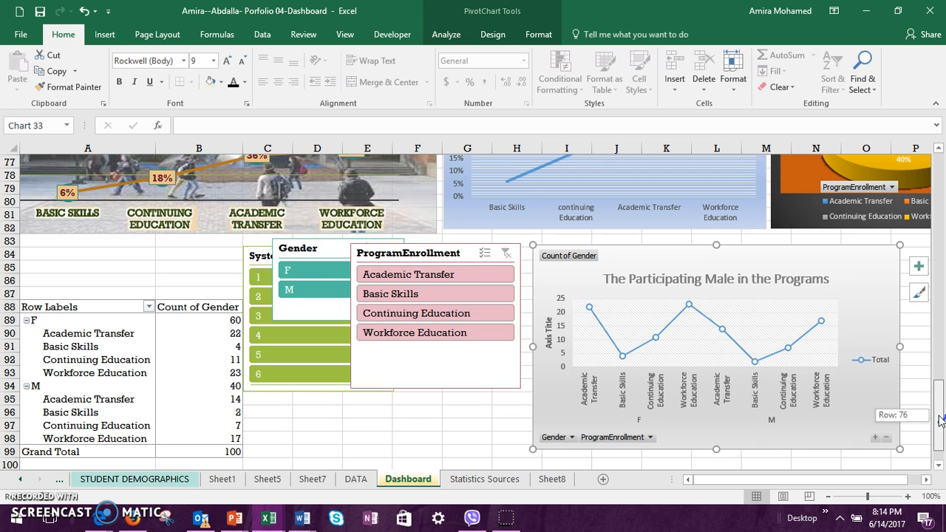
{"action": "left_click_drag", "start_coordinate": [939, 420], "coordinate": [942, 211]}
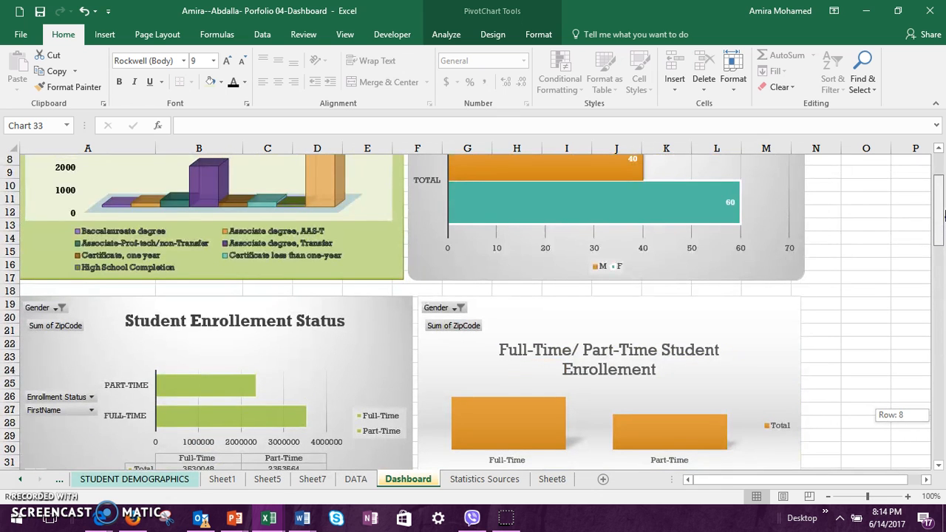
{"action": "mouse_move", "coordinate": [944, 215]}
{"action": "left_mouse_down"}
{"action": "mouse_move", "coordinate": [940, 247]}
{"action": "mouse_move", "coordinate": [943, 206]}
{"action": "left_mouse_up"}
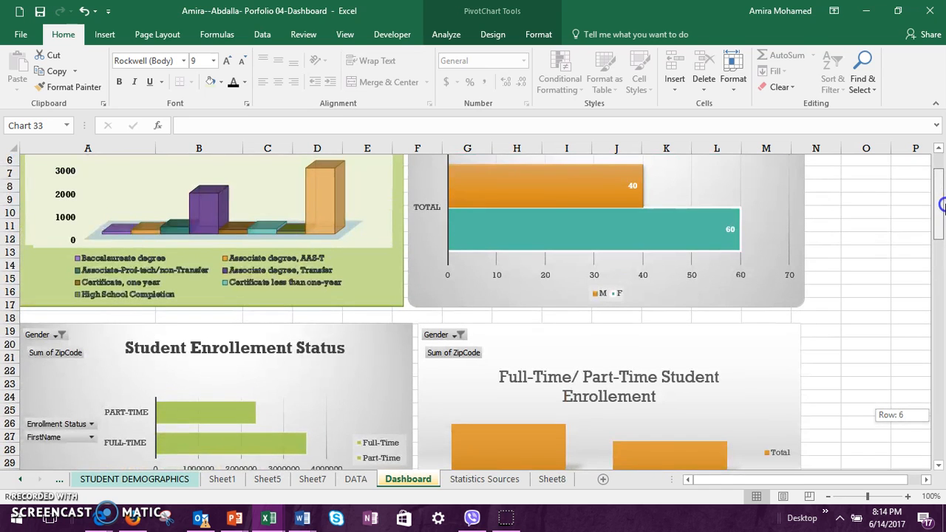
{"action": "left_click", "coordinate": [654, 296]}
{"action": "scroll", "coordinate": [567, 303], "scroll_direction": "up", "scroll_amount": 2}
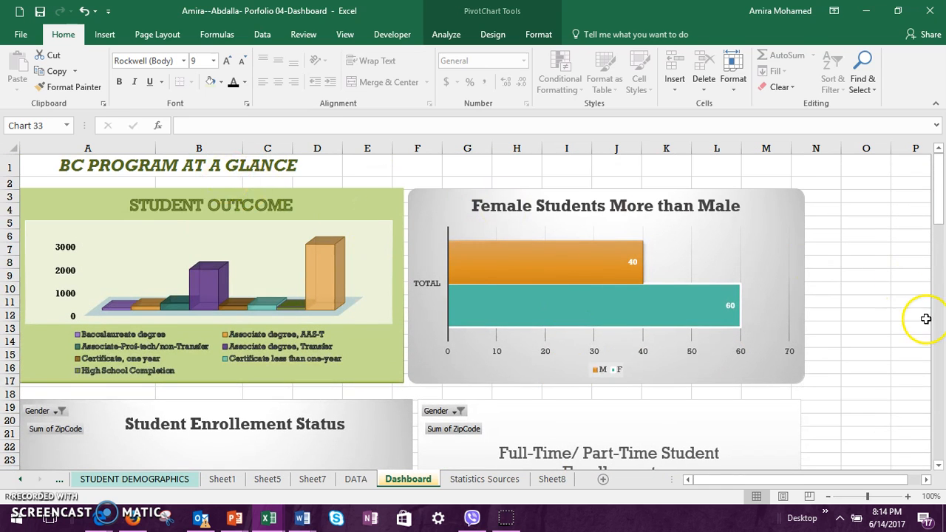
Look over the whole dashboard, from its heading down to the slicers and line chart and back up.
{"action": "scroll", "coordinate": [925, 333], "scroll_direction": "down", "scroll_amount": 4}
{"action": "scroll", "coordinate": [831, 320], "scroll_direction": "down", "scroll_amount": 10}
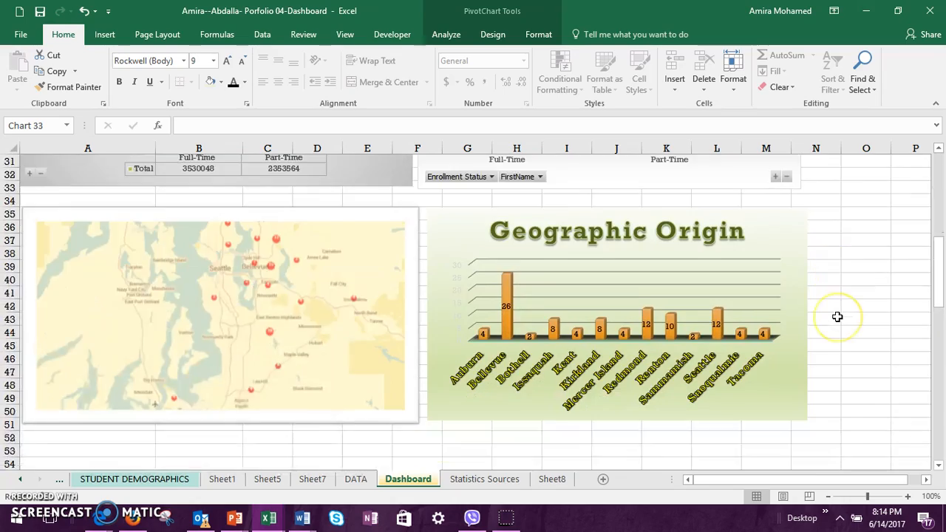
{"action": "scroll", "coordinate": [837, 316], "scroll_direction": "down", "scroll_amount": 3}
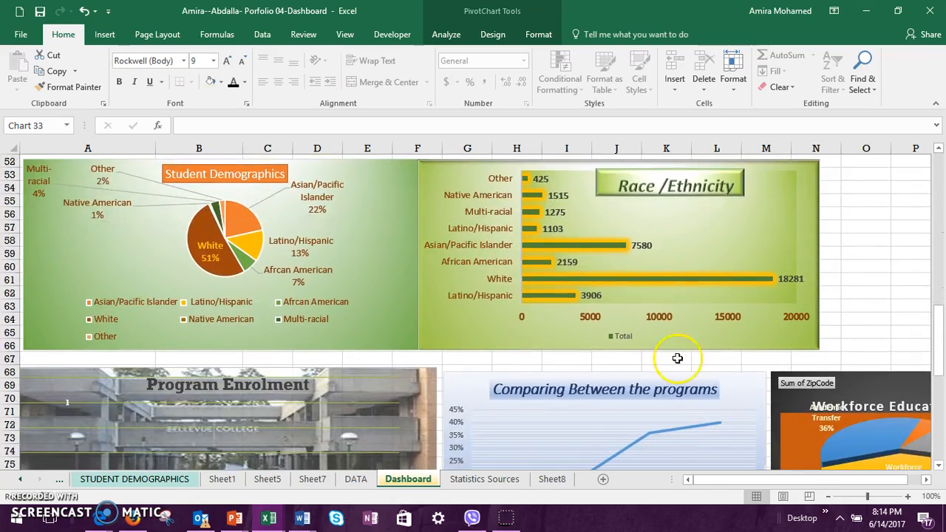
{"action": "scroll", "coordinate": [826, 385], "scroll_direction": "down", "scroll_amount": 4}
{"action": "scroll", "coordinate": [826, 384], "scroll_direction": "down", "scroll_amount": 3}
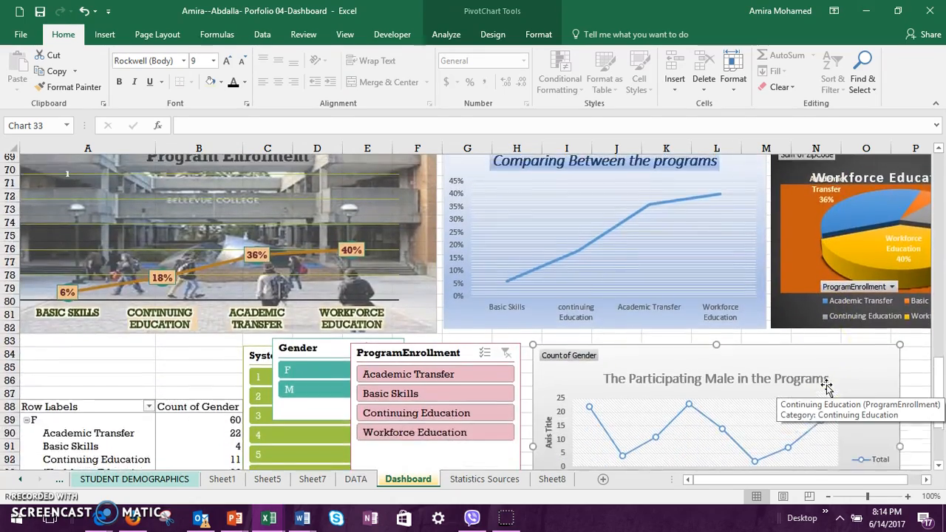
{"action": "scroll", "coordinate": [827, 386], "scroll_direction": "up", "scroll_amount": 11}
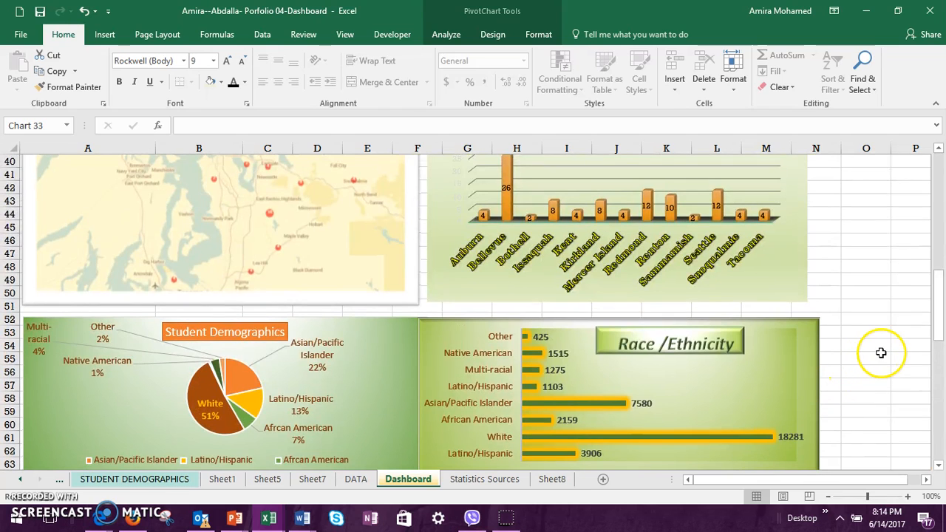
{"action": "scroll", "coordinate": [907, 311], "scroll_direction": "up", "scroll_amount": 5}
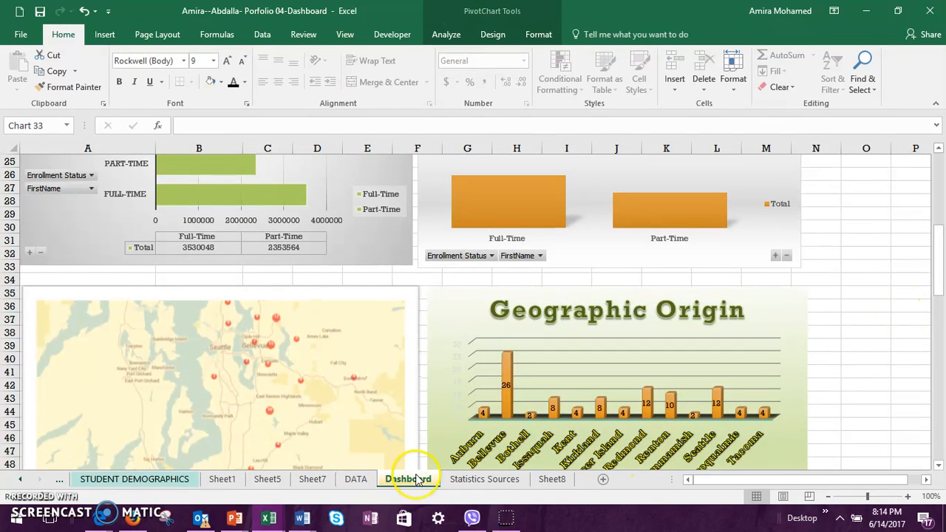
{"action": "scroll", "coordinate": [871, 348], "scroll_direction": "up", "scroll_amount": 8}
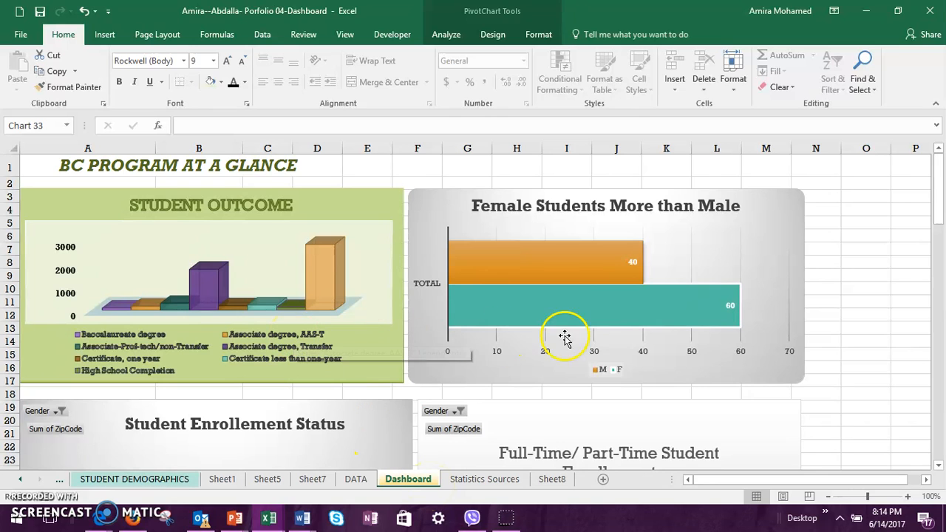
Review the dashboard's enrollment, geographic, demographic and program charts down to the gender pivot table, and check the DATA sheet behind them.
{"action": "scroll", "coordinate": [853, 383], "scroll_direction": "down", "scroll_amount": 2}
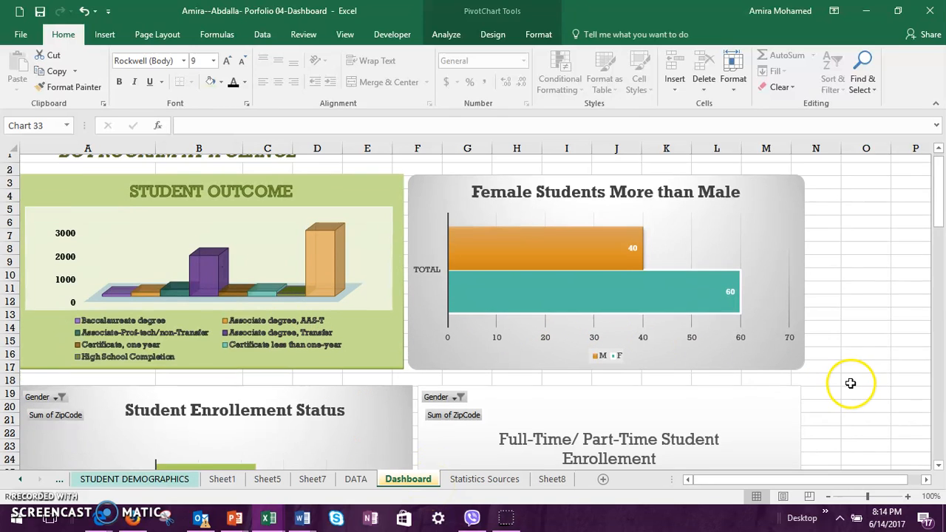
{"action": "scroll", "coordinate": [853, 382], "scroll_direction": "down", "scroll_amount": 3}
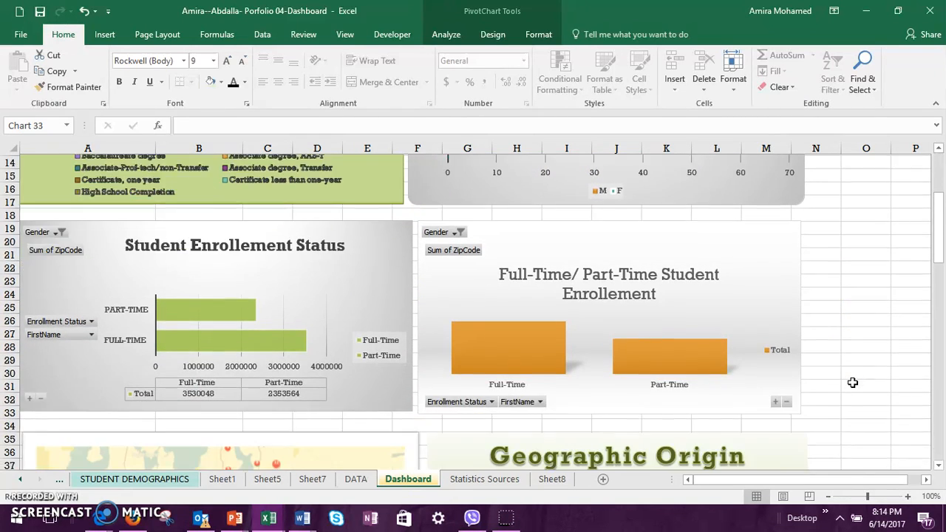
{"action": "scroll", "coordinate": [847, 384], "scroll_direction": "down", "scroll_amount": 12}
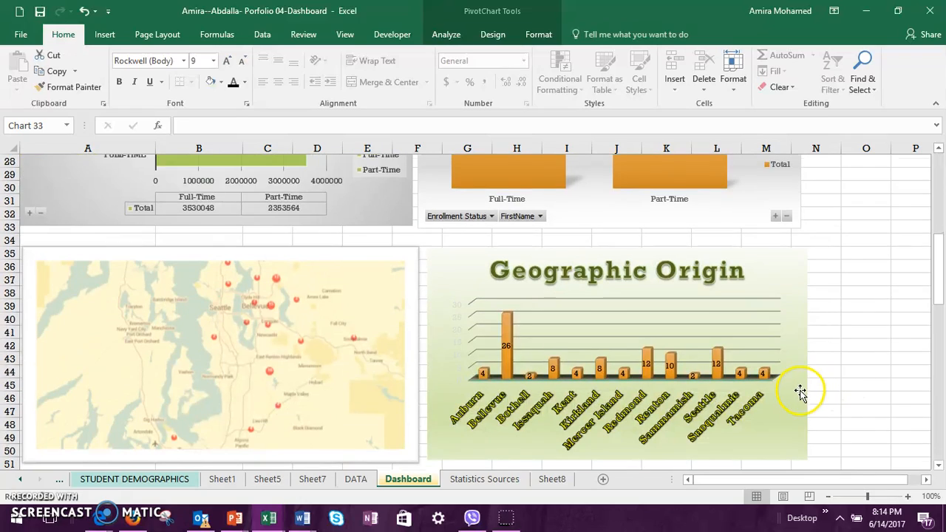
{"action": "scroll", "coordinate": [329, 342], "scroll_direction": "down", "scroll_amount": 1}
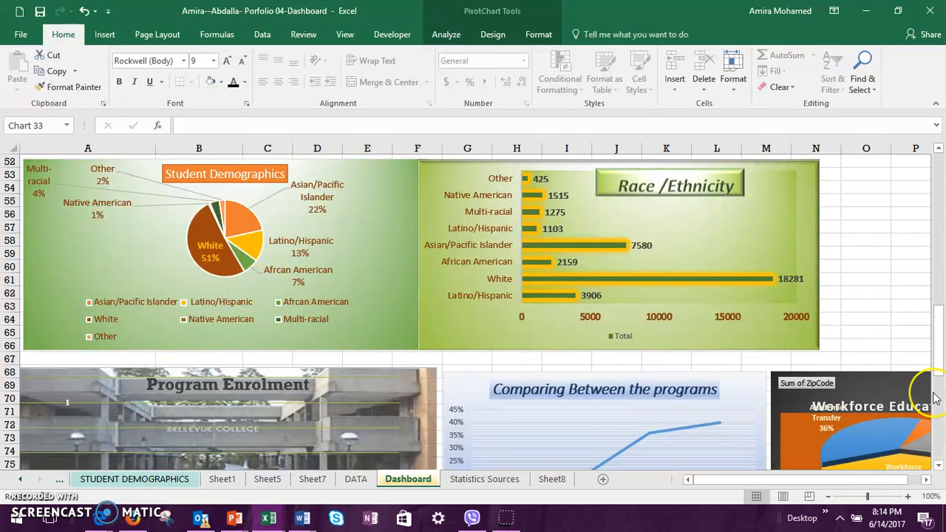
{"action": "scroll", "coordinate": [933, 400], "scroll_direction": "down", "scroll_amount": 4}
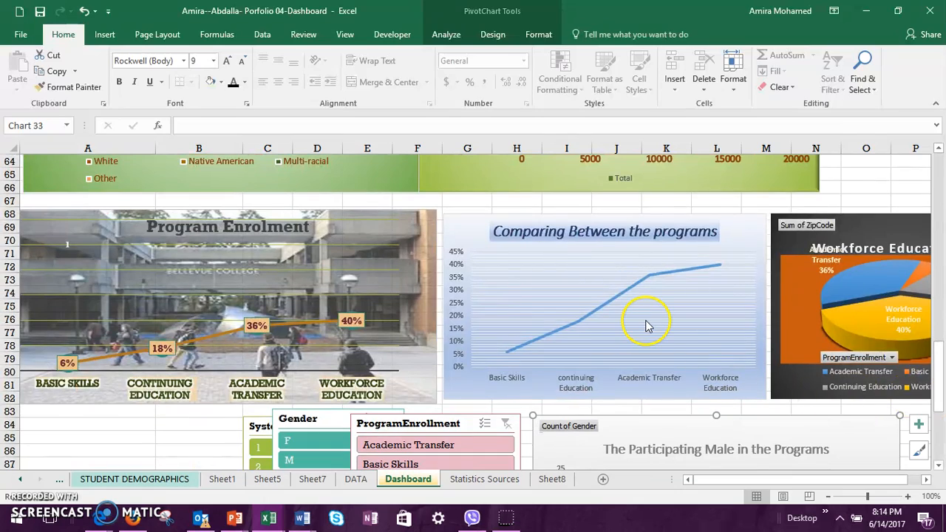
{"action": "scroll", "coordinate": [781, 370], "scroll_direction": "down", "scroll_amount": 5}
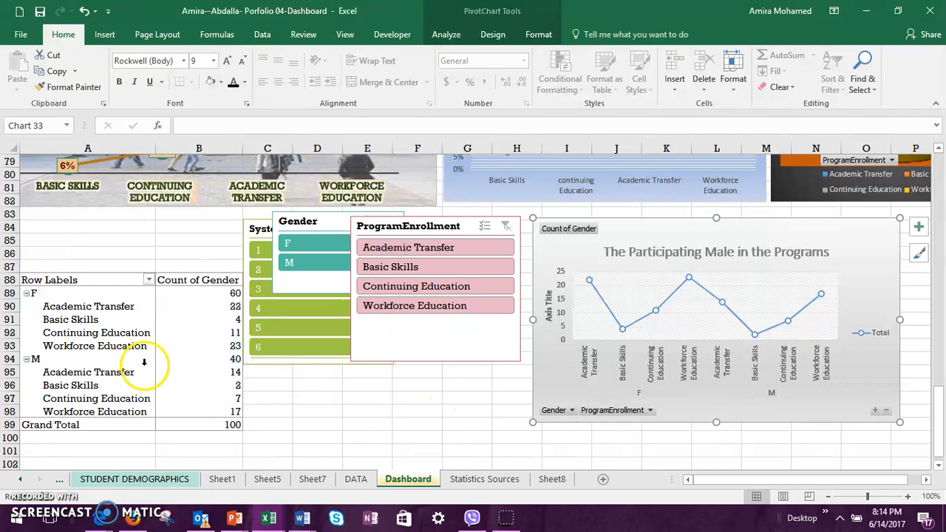
{"action": "left_click", "coordinate": [356, 479]}
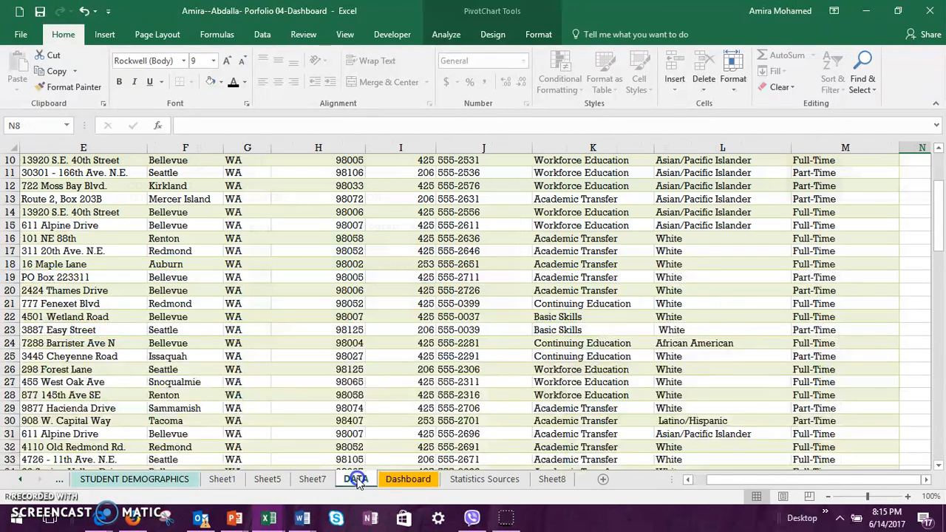
{"action": "left_click", "coordinate": [408, 479]}
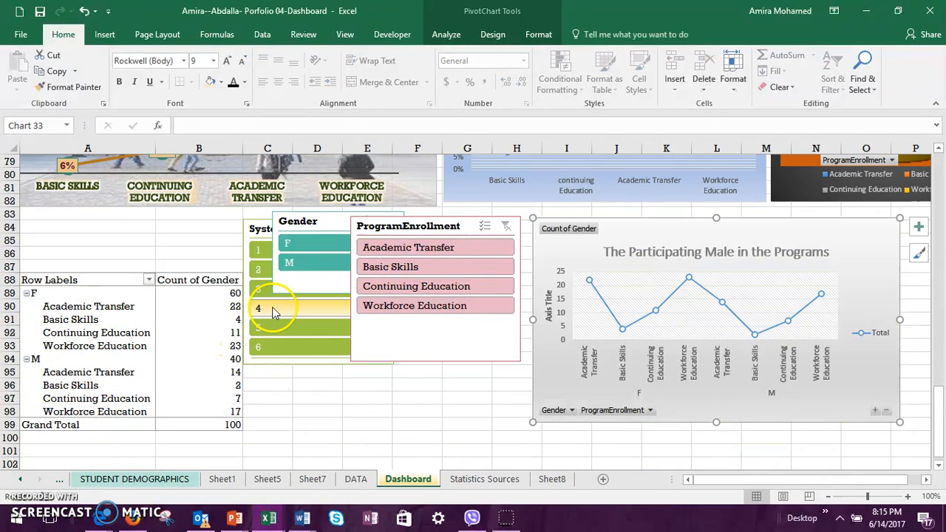
Shift the Participating Male in the Programs chart slightly up and left, and move the Gender slicer left, clear of the ProgramEnrollment slicer.
{"action": "scroll", "coordinate": [541, 334], "scroll_direction": "up", "scroll_amount": 2}
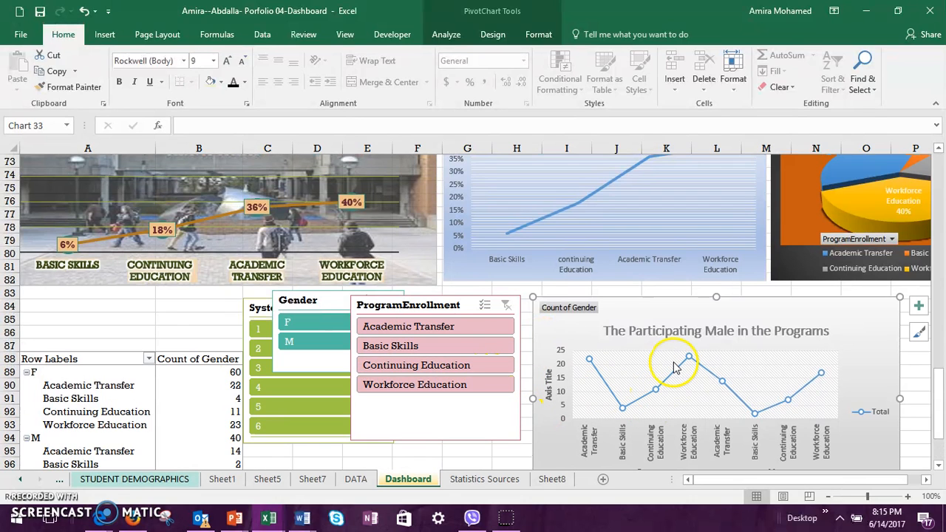
{"action": "left_click_drag", "start_coordinate": [871, 327], "coordinate": [864, 319]}
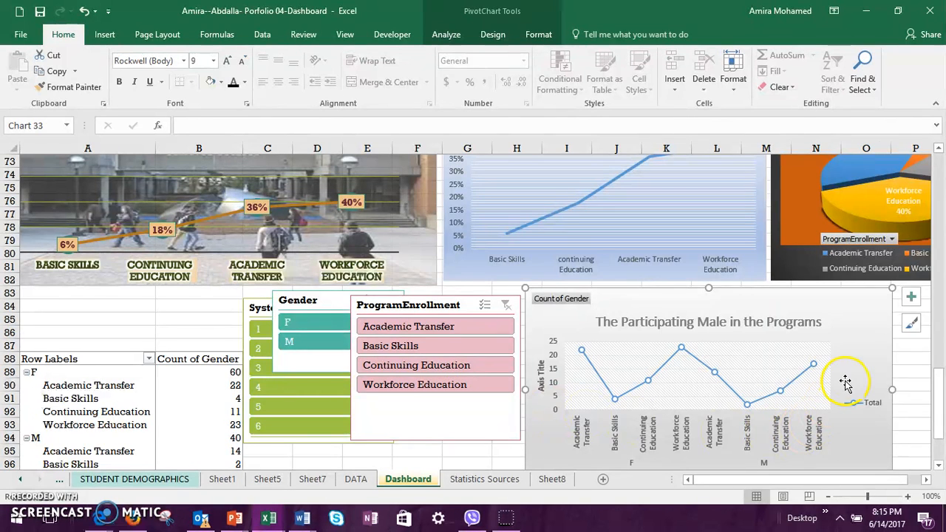
{"action": "left_click", "coordinate": [321, 301]}
{"action": "left_click_drag", "start_coordinate": [321, 301], "coordinate": [241, 316]}
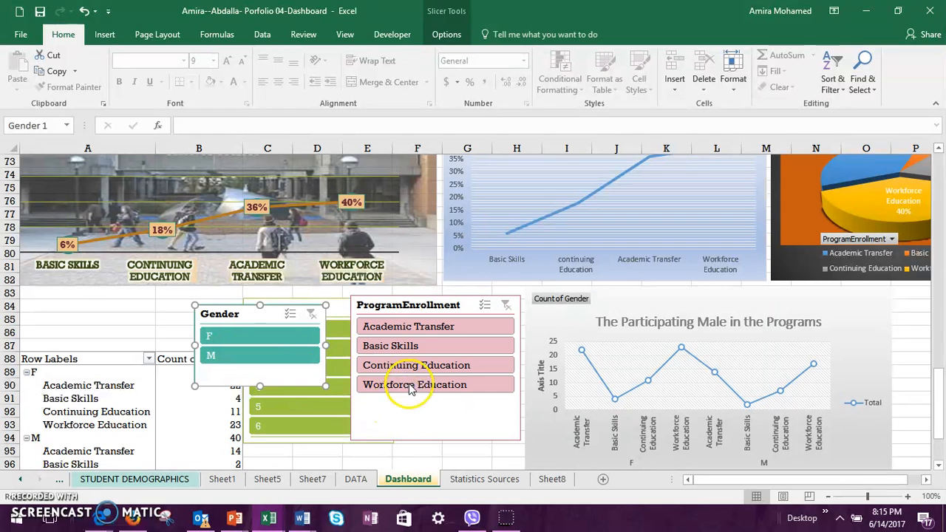
Filter the gender pivot table and its line chart to Basic Skills with the ProgramEnrollment slicer.
{"action": "left_click", "coordinate": [416, 353]}
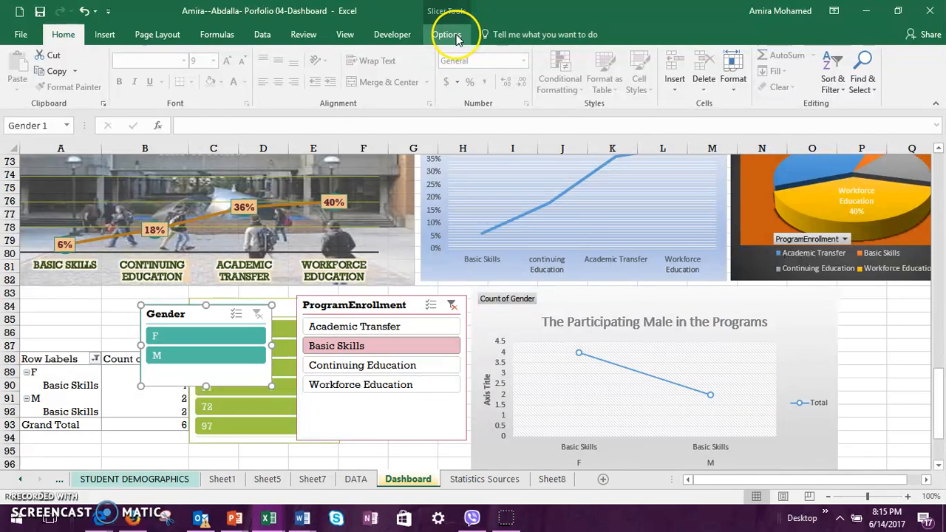
Apply a quick layout with data labels to the Participating Male in the Programs line chart.
{"action": "left_click", "coordinate": [613, 379]}
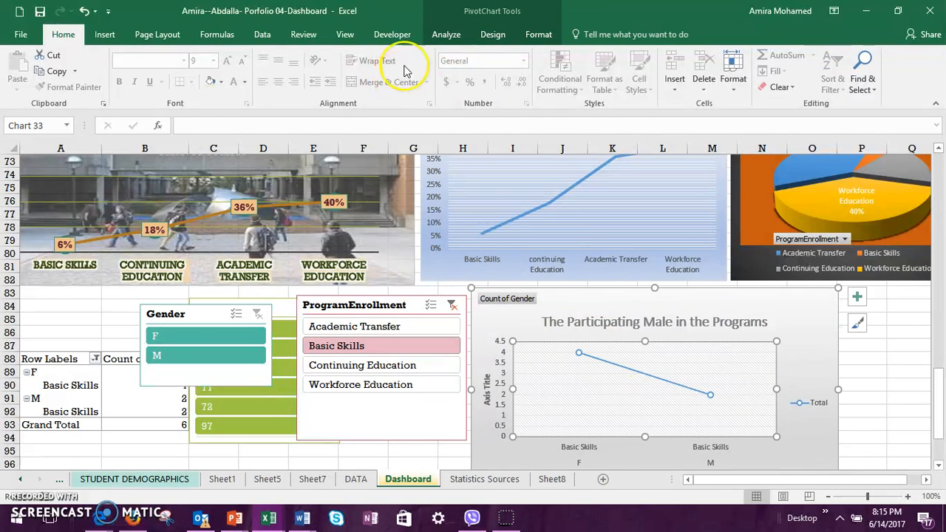
{"action": "left_click", "coordinate": [494, 34]}
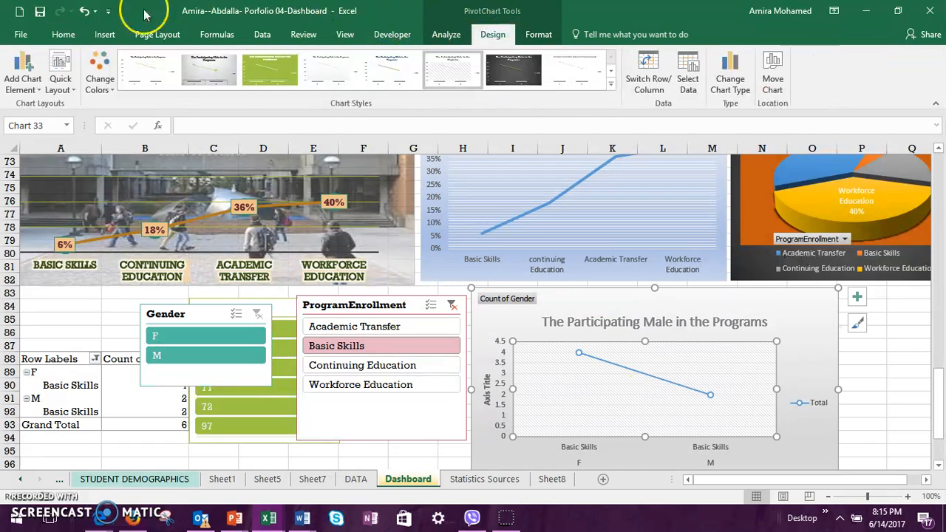
{"action": "left_click", "coordinate": [73, 85]}
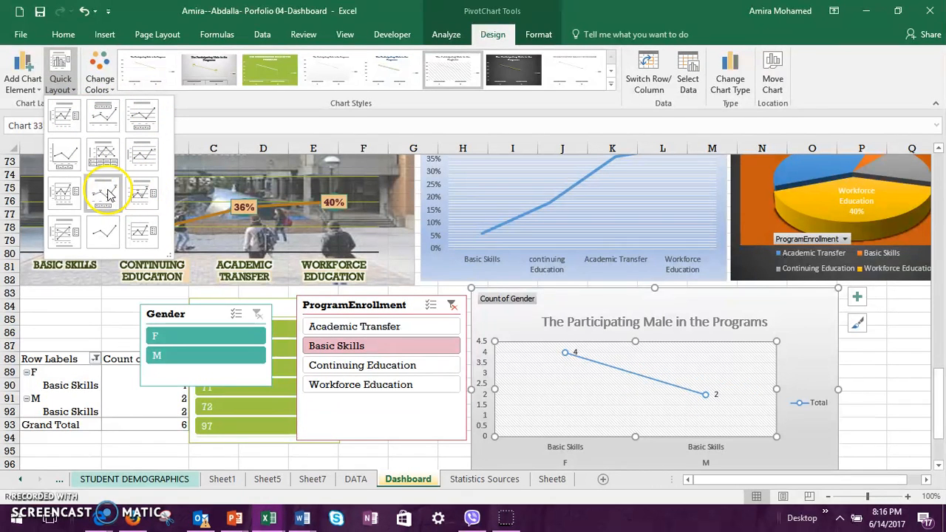
{"action": "left_click", "coordinate": [140, 194]}
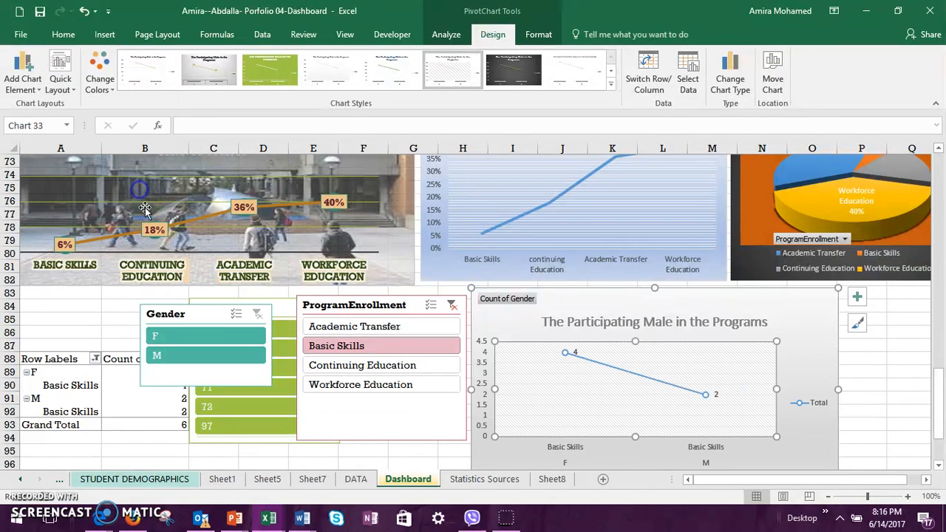
Filter the gender pivot table to Continuing Education and Workforce Education with the ProgramEnrollment slicer, and add a data table to its line chart.
{"action": "left_click", "coordinate": [370, 365]}
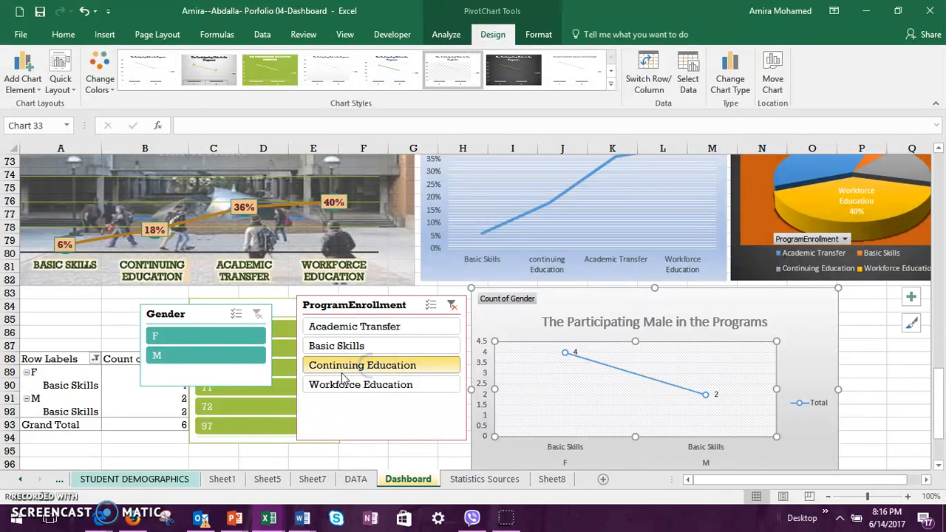
{"action": "left_click", "coordinate": [412, 386]}
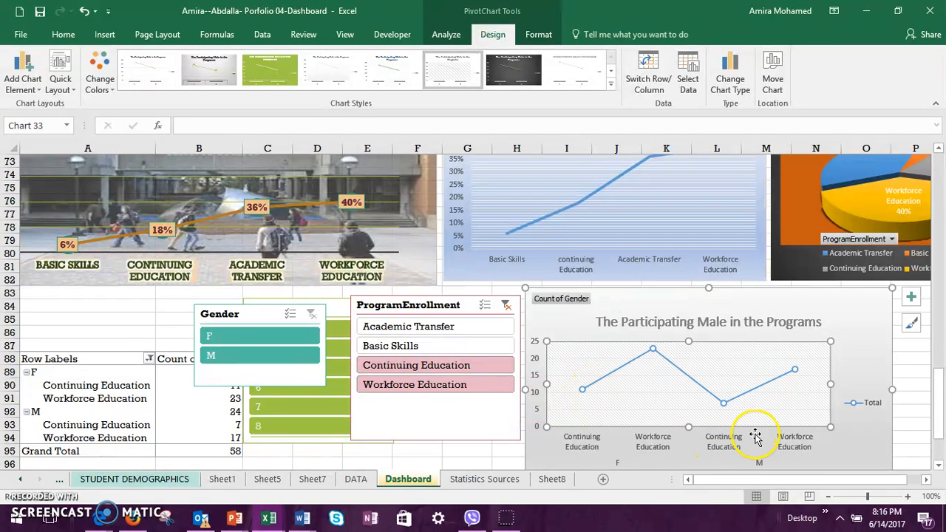
{"action": "left_click", "coordinate": [911, 296]}
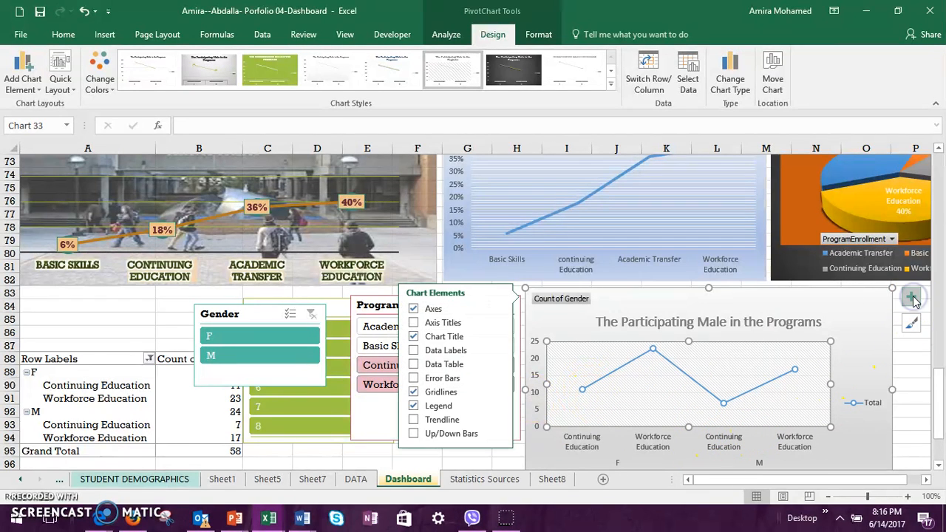
{"action": "left_click", "coordinate": [413, 364]}
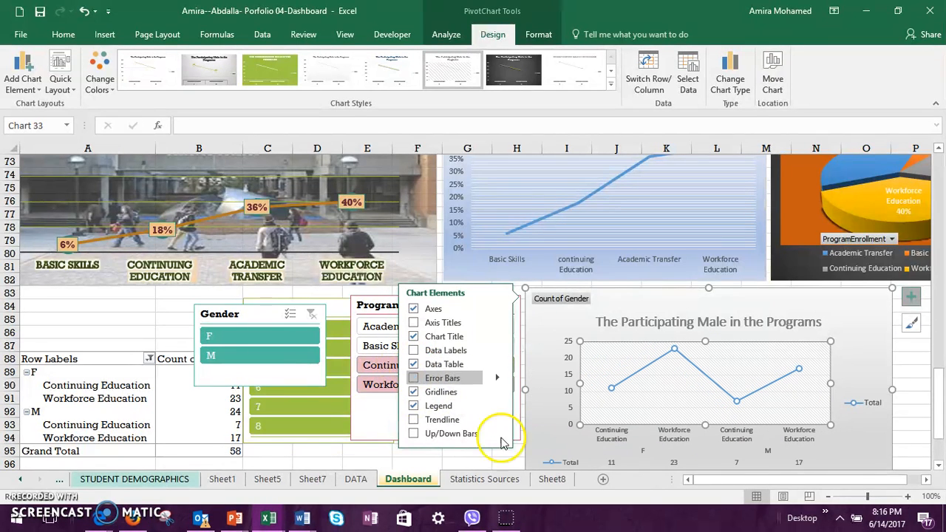
{"action": "left_click", "coordinate": [865, 447]}
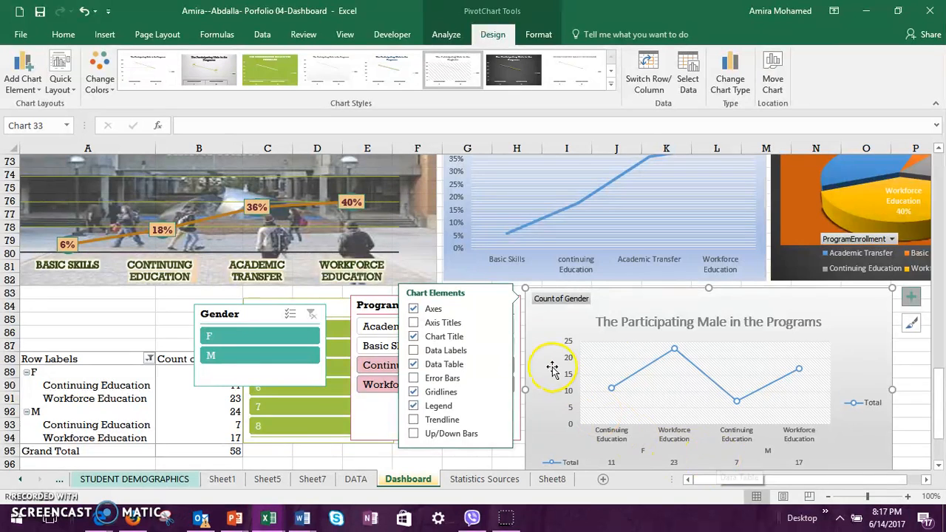
Check the student records on the DATA sheet and return to the Dashboard sheet.
{"action": "left_click", "coordinate": [93, 319]}
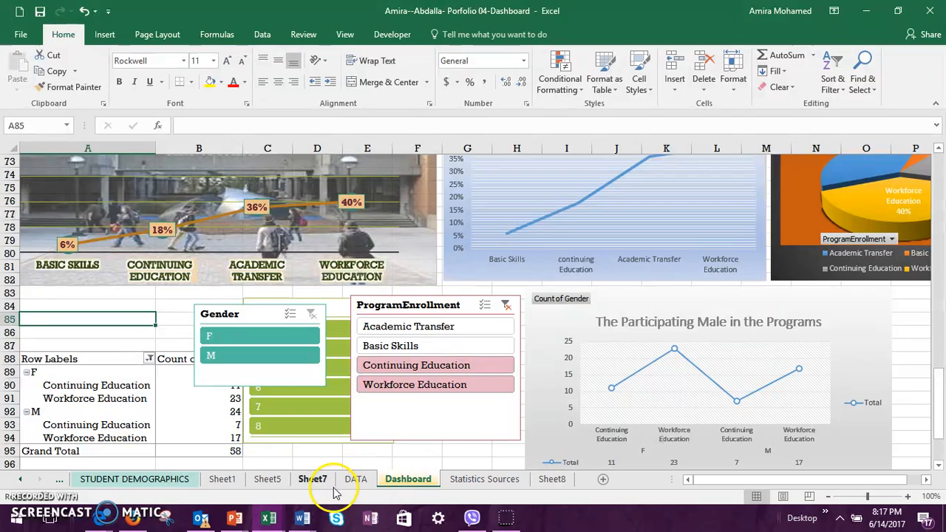
{"action": "left_click", "coordinate": [355, 480]}
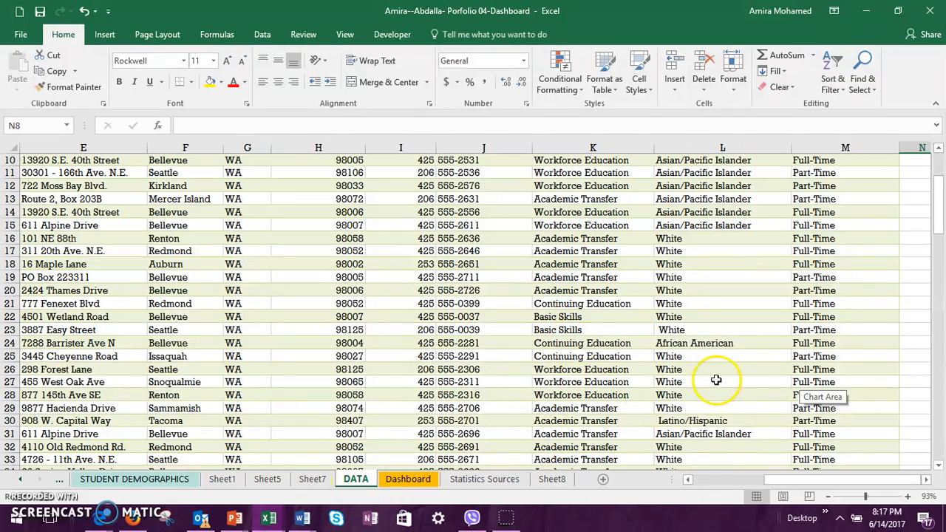
{"action": "left_click", "coordinate": [410, 480]}
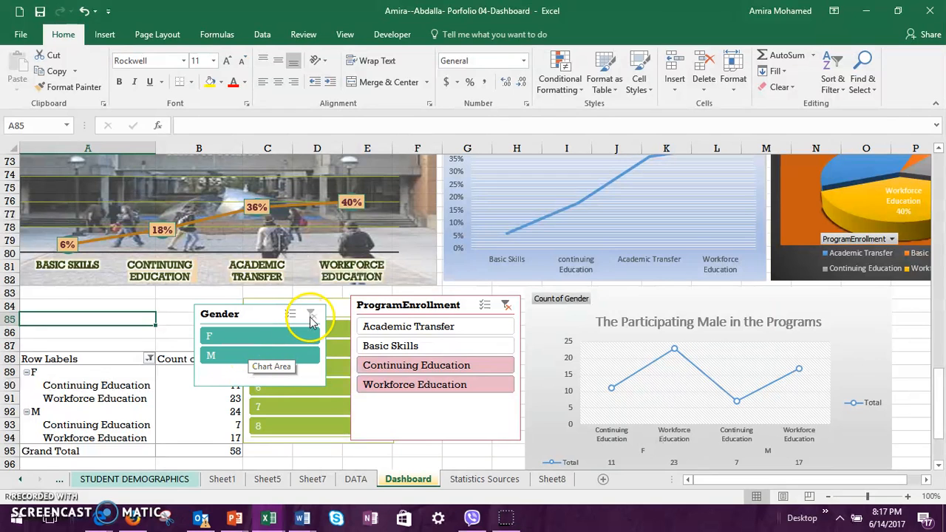
Filter the pivot table and line chart to F with the Gender slicer, and clear the ProgramEnrollment slicer's filter.
{"action": "left_click", "coordinate": [310, 320]}
{"action": "left_click", "coordinate": [289, 336]}
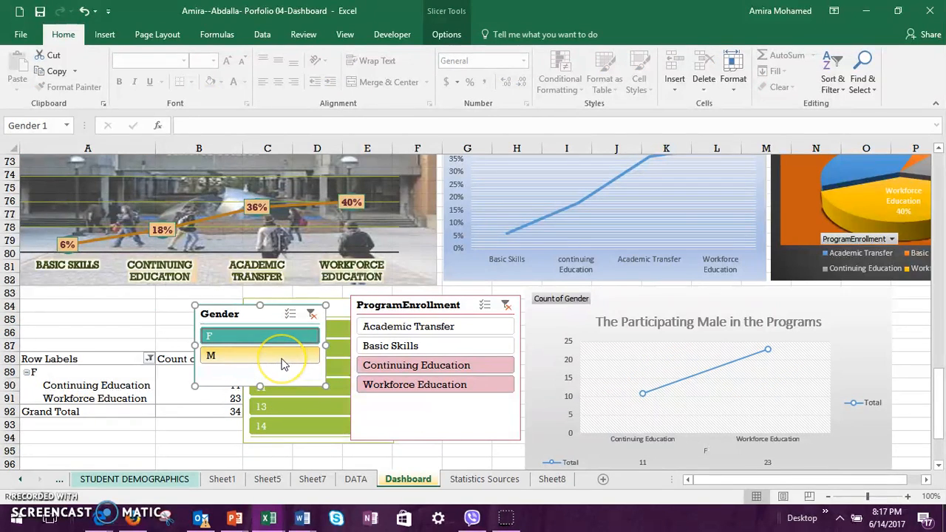
{"action": "left_click", "coordinate": [251, 336]}
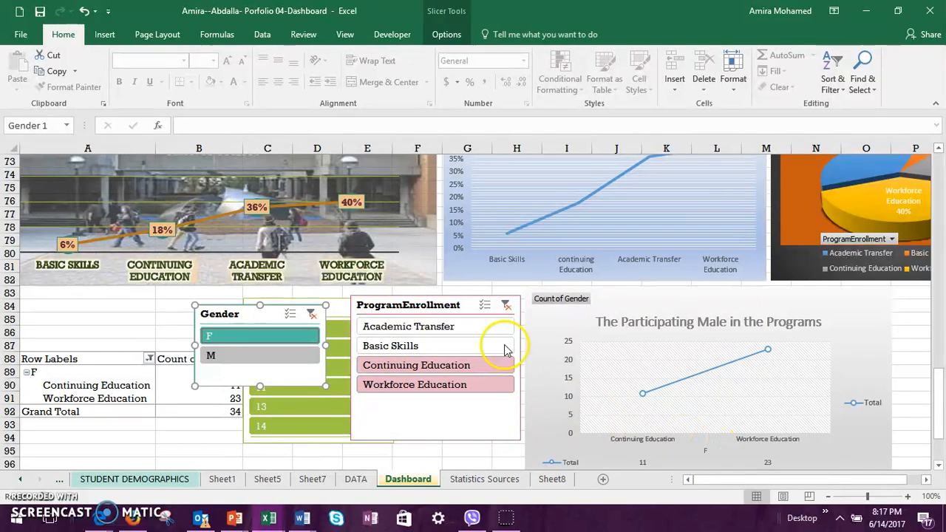
{"action": "left_click", "coordinate": [506, 306]}
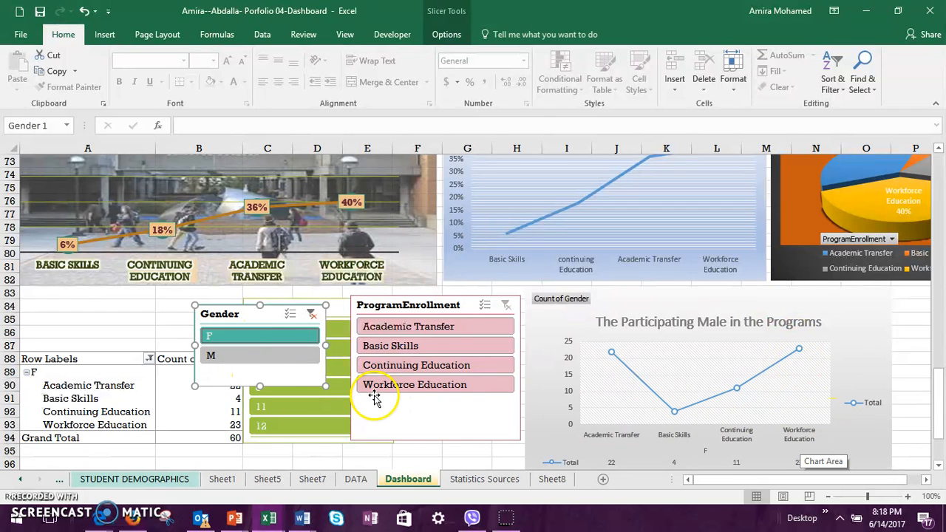
Switch the Gender slicer between M and F to compare enrollment across the programs, leaving M selected.
{"action": "left_click", "coordinate": [271, 356]}
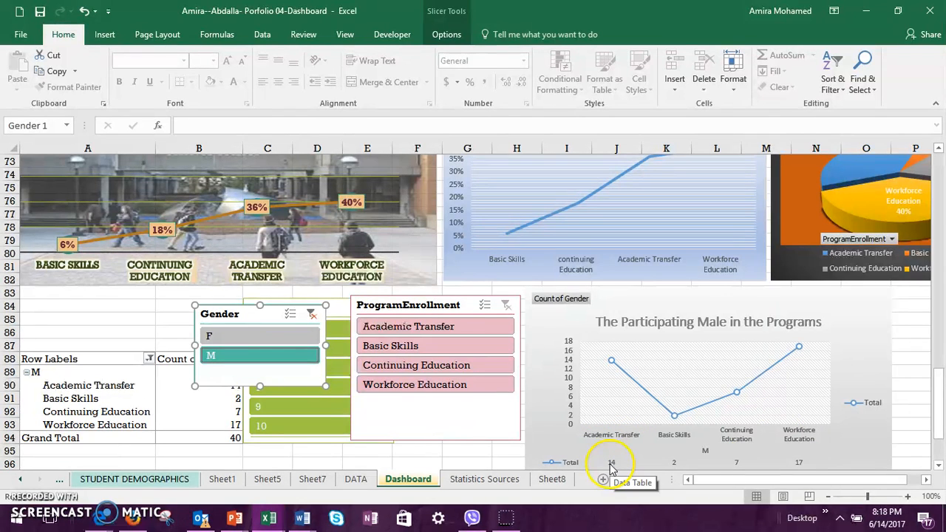
{"action": "left_click", "coordinate": [257, 336]}
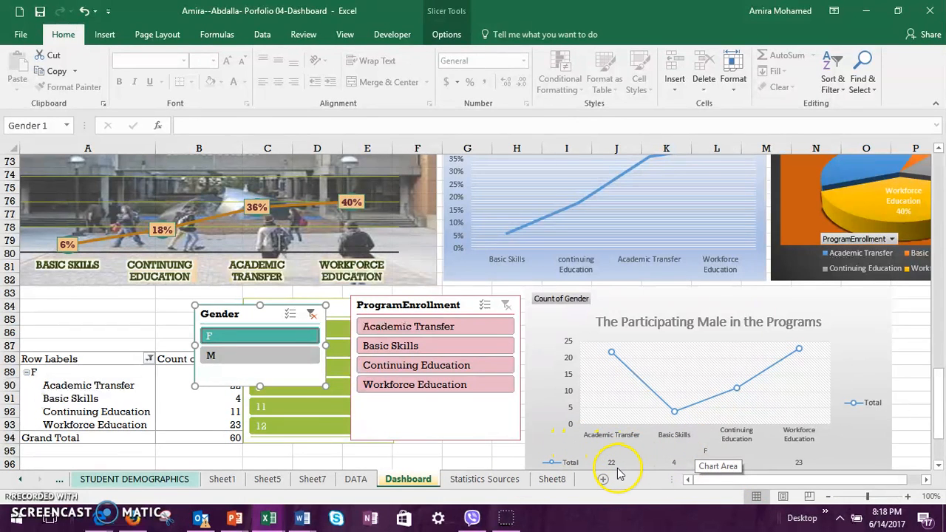
{"action": "left_click", "coordinate": [256, 355]}
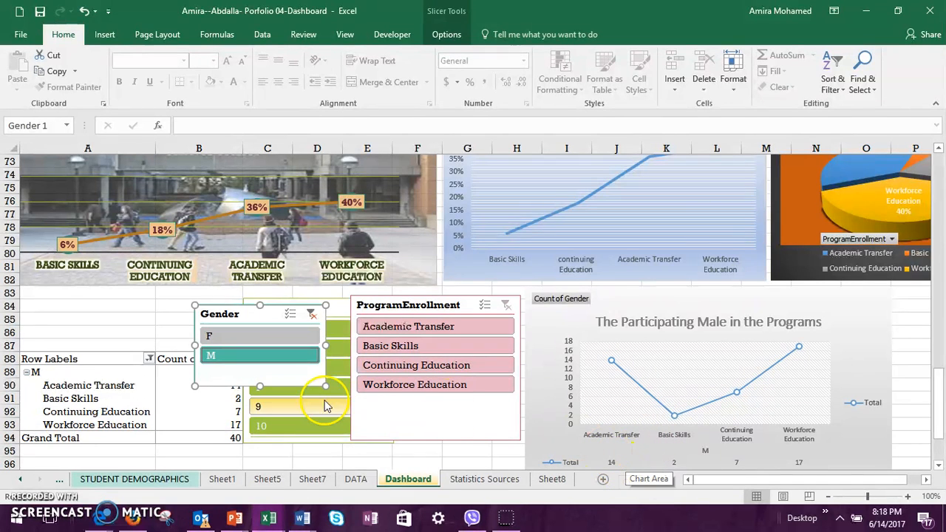
{"action": "left_click", "coordinate": [588, 404]}
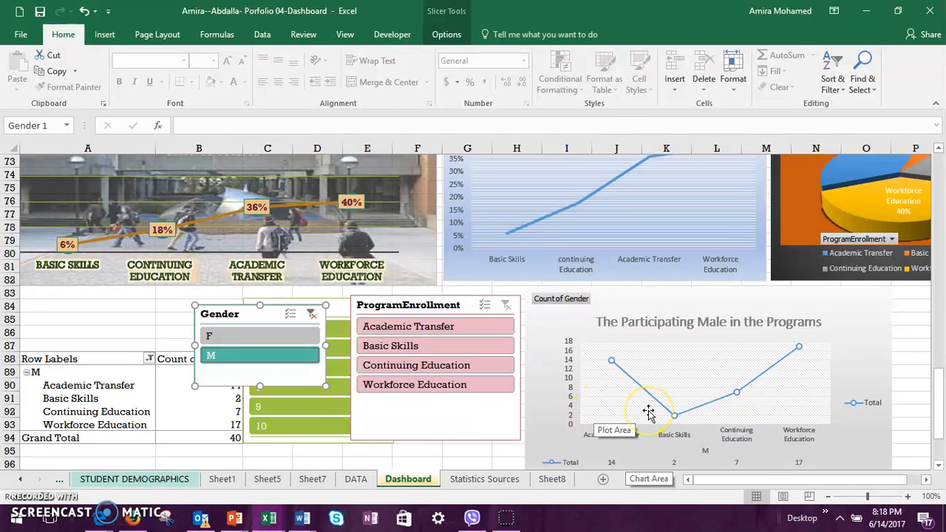
{"action": "left_click", "coordinate": [556, 401]}
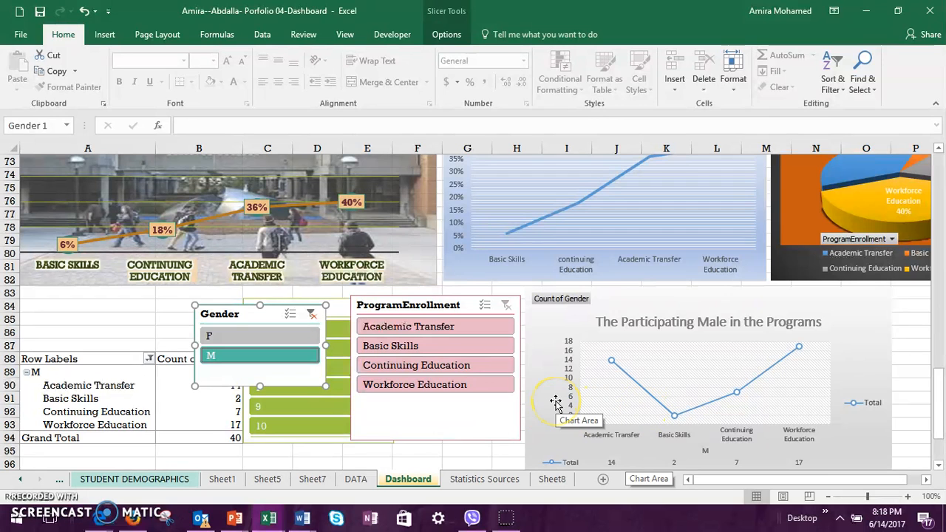
Add a data label to the tallest bar, Total AY 2015-16 Awards, in the STUDENT OUTCOME chart at the start of the dashboard.
{"action": "left_click", "coordinate": [940, 358]}
{"action": "left_click_drag", "start_coordinate": [931, 399], "coordinate": [923, 169]}
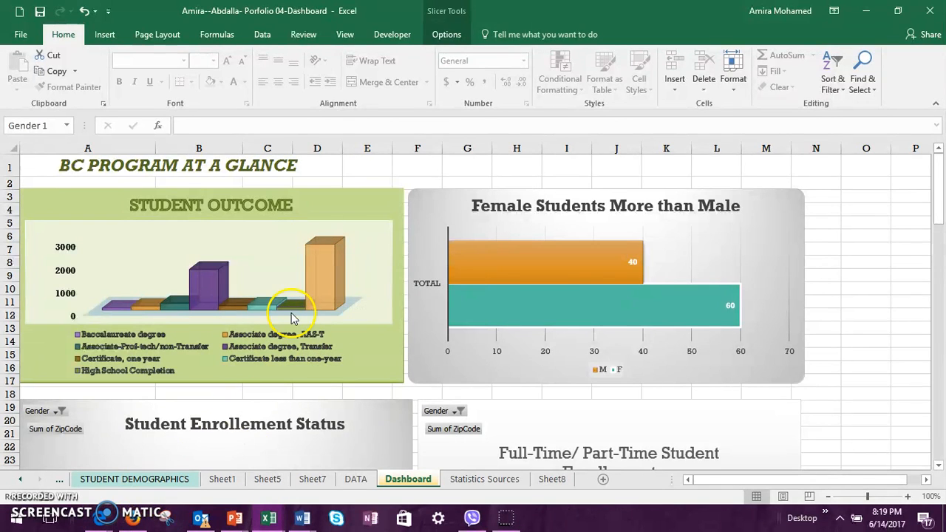
{"action": "mouse_move", "coordinate": [323, 294]}
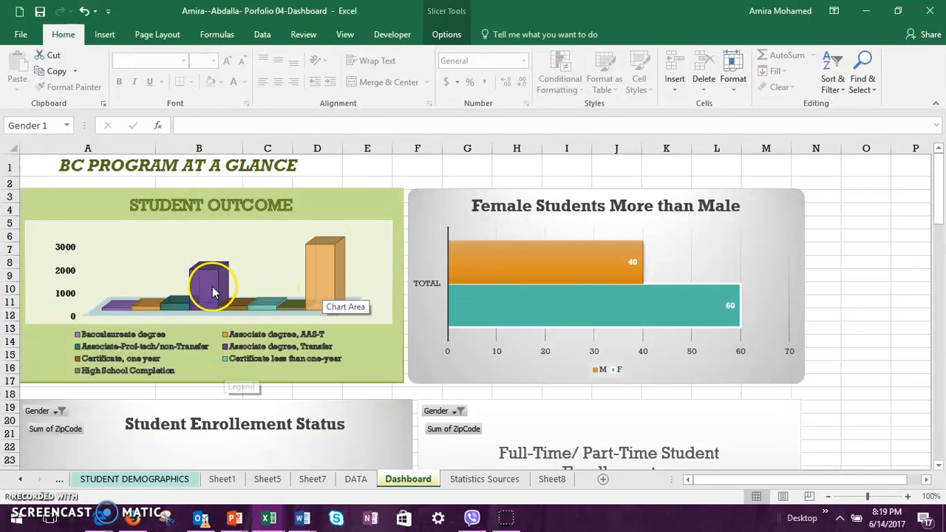
{"action": "mouse_move", "coordinate": [212, 276]}
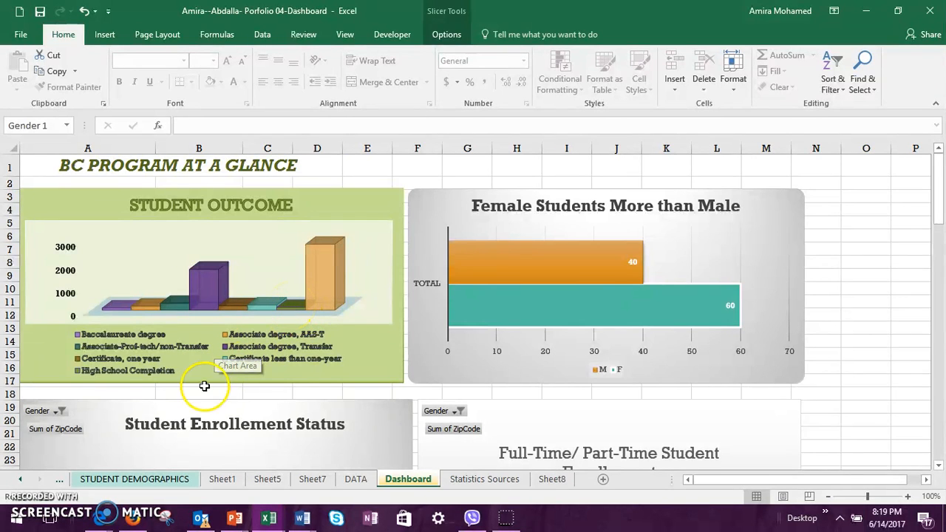
{"action": "left_click", "coordinate": [324, 259]}
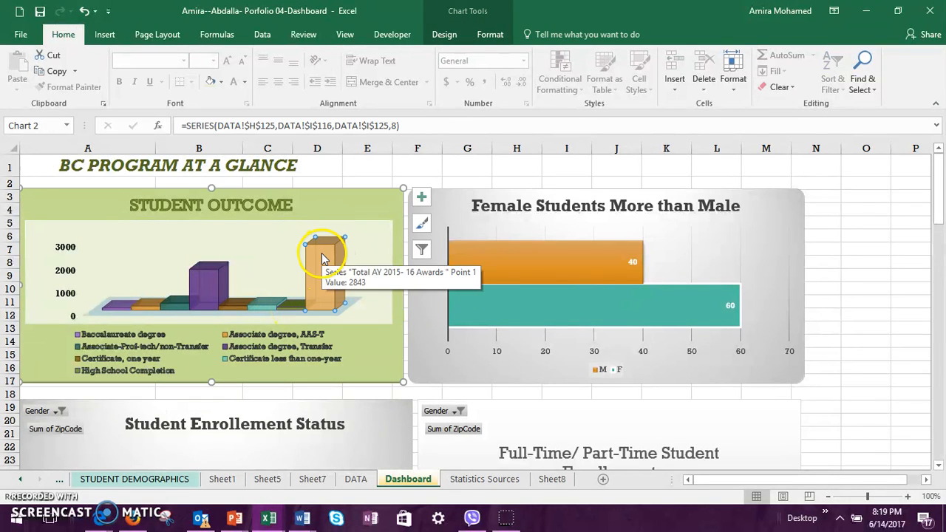
{"action": "left_click", "coordinate": [424, 201]}
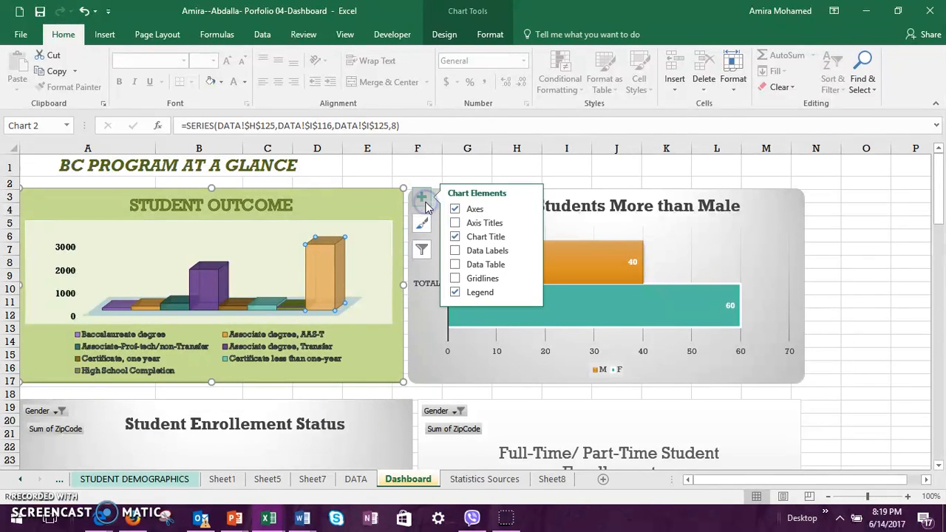
{"action": "left_click", "coordinate": [455, 255]}
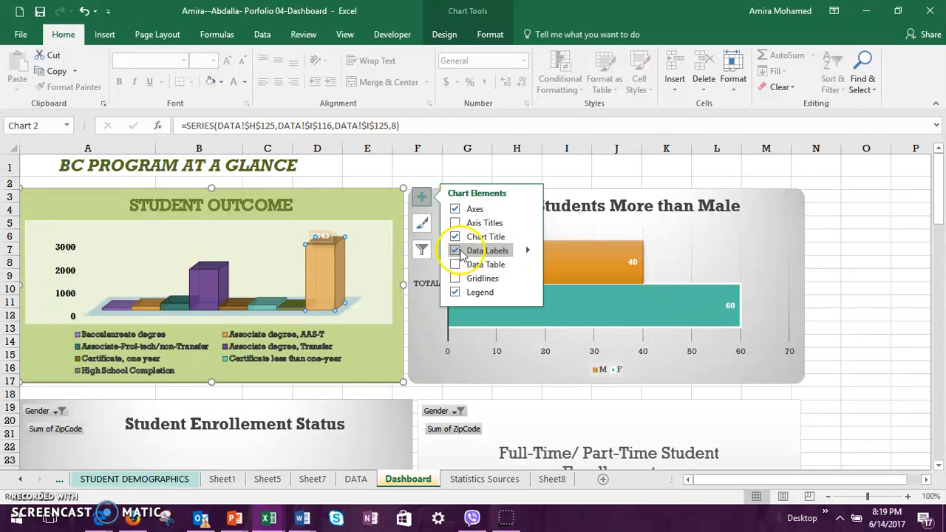
{"action": "left_click", "coordinate": [333, 234]}
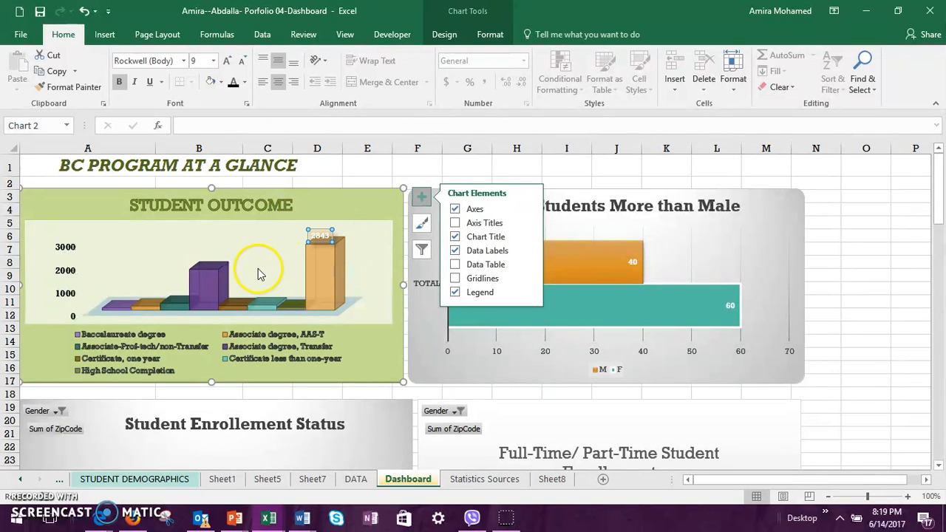
Apply the quick layout without a chart title, with data labels on every bar and the legend below, to the STUDENT OUTCOME chart.
{"action": "left_click", "coordinate": [487, 37]}
{"action": "left_click", "coordinate": [445, 34]}
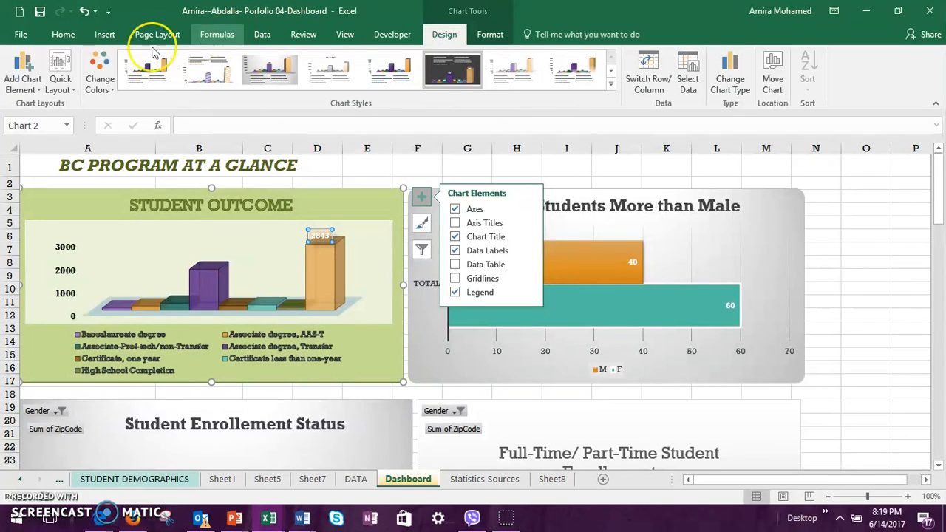
{"action": "left_click", "coordinate": [71, 88]}
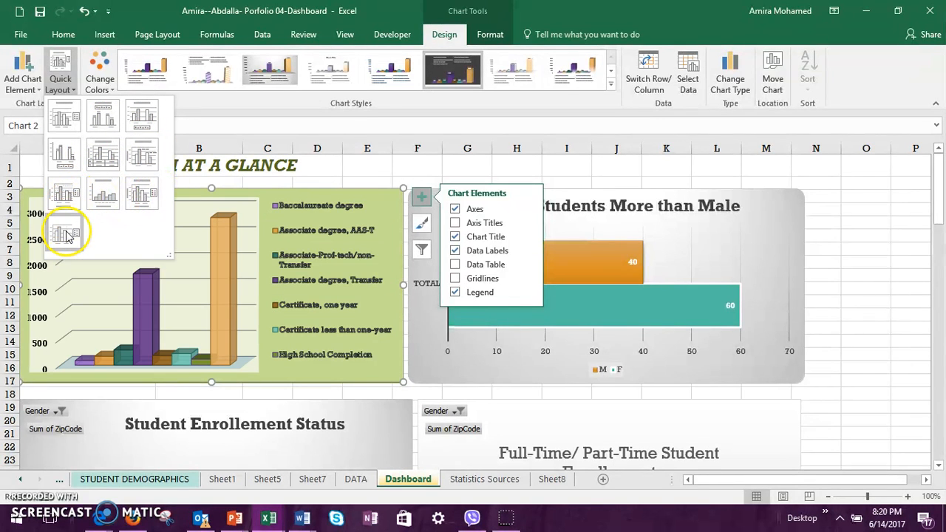
{"action": "left_click", "coordinate": [65, 153]}
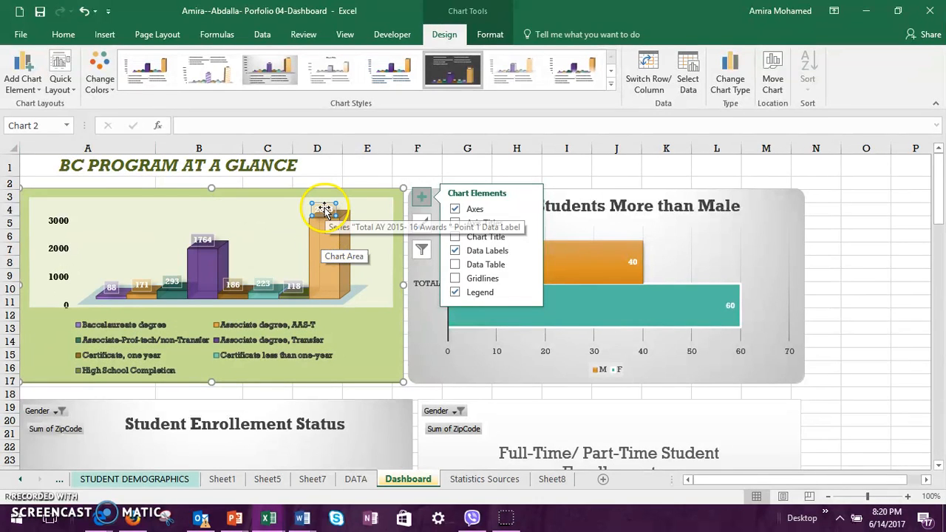
Make the tallest bar's data label black and enlarge its font in the student outcome chart.
{"action": "left_click", "coordinate": [64, 34]}
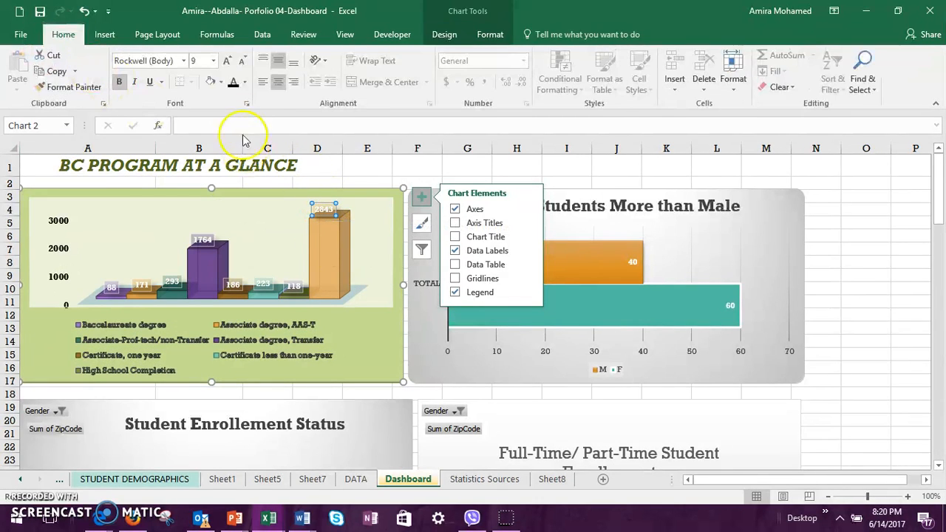
{"action": "left_click", "coordinate": [233, 81]}
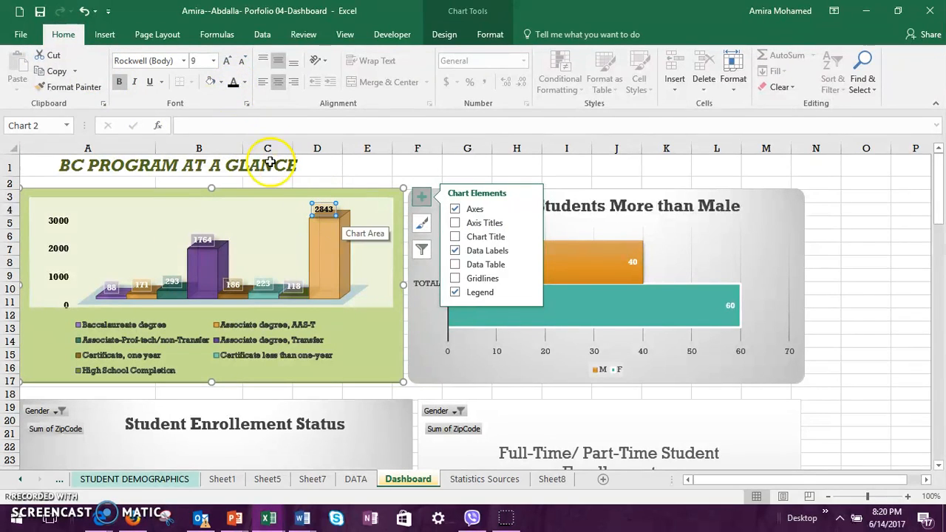
{"action": "left_click", "coordinate": [227, 61]}
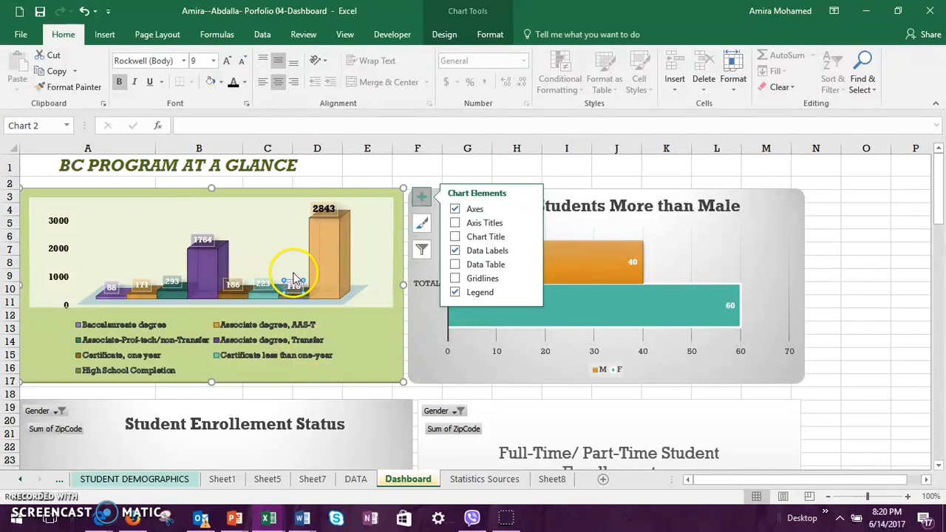
Make the 118 data label in the student outcome chart black and set its font size to 12.
{"action": "left_click", "coordinate": [235, 85]}
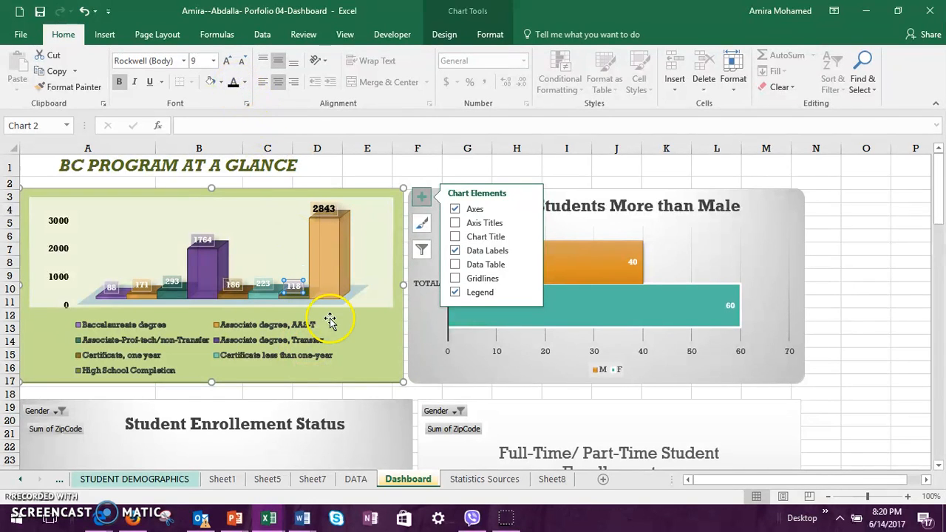
{"action": "left_click", "coordinate": [228, 60]}
{"action": "left_click", "coordinate": [228, 60]}
{"action": "left_click", "coordinate": [228, 60]}
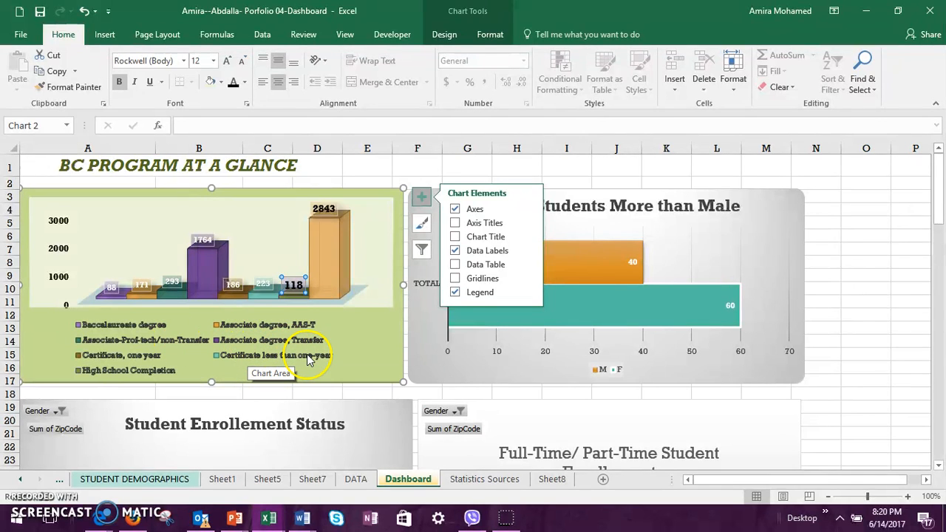
Select the Female Students More than Male chart and review its source student records on the DATA sheet down to the last row.
{"action": "left_click", "coordinate": [363, 346]}
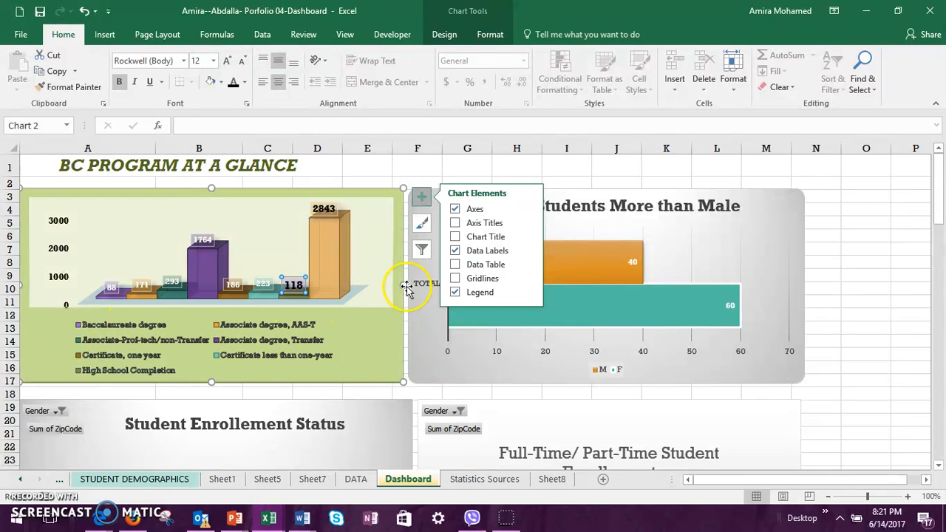
{"action": "left_click", "coordinate": [780, 227]}
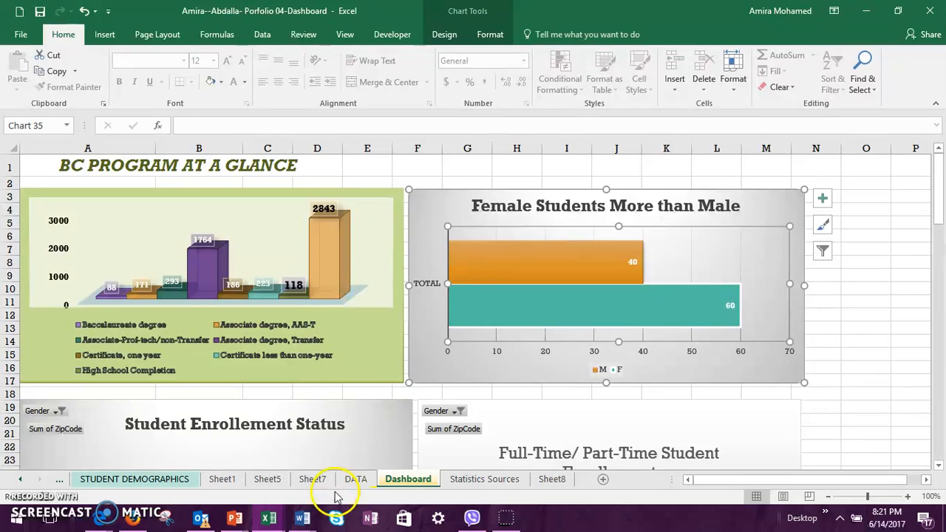
{"action": "left_click", "coordinate": [356, 479]}
{"action": "scroll", "coordinate": [322, 348], "scroll_direction": "down", "scroll_amount": 11}
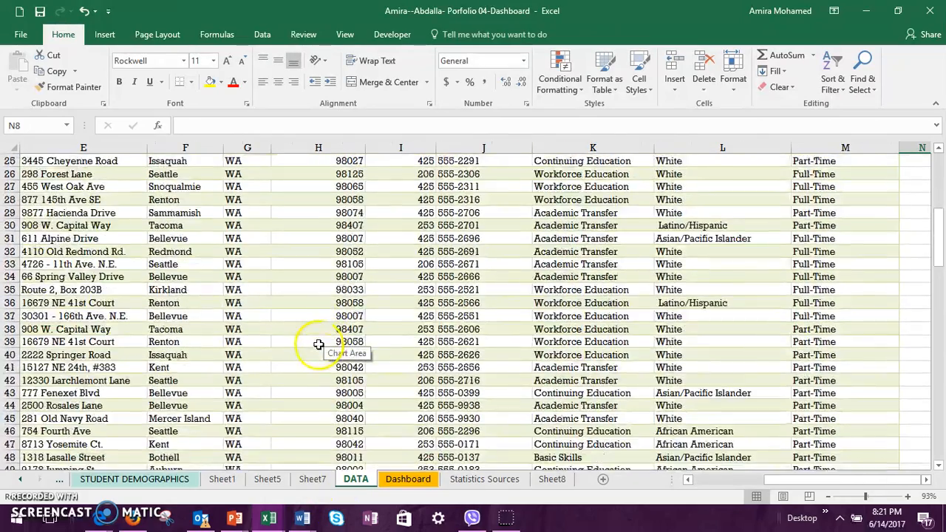
{"action": "scroll", "coordinate": [322, 348], "scroll_direction": "down", "scroll_amount": 13}
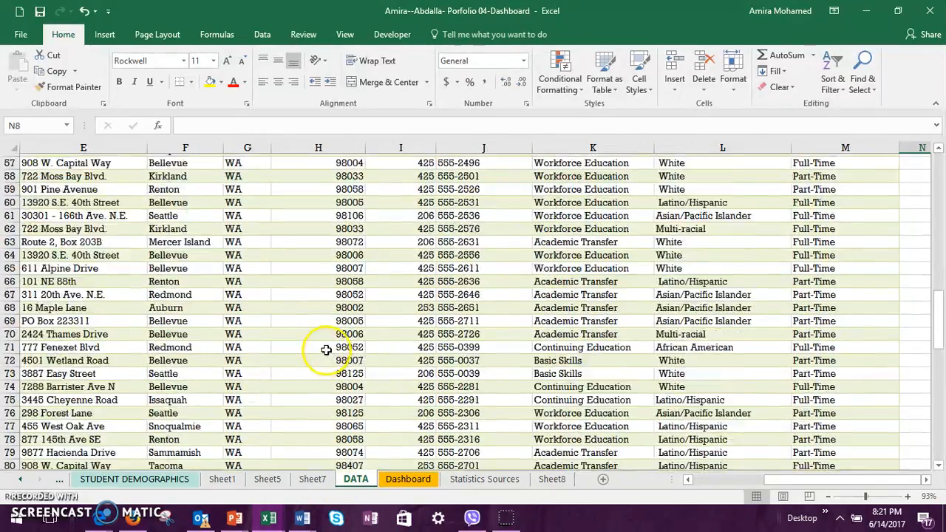
{"action": "scroll", "coordinate": [326, 350], "scroll_direction": "down", "scroll_amount": 2}
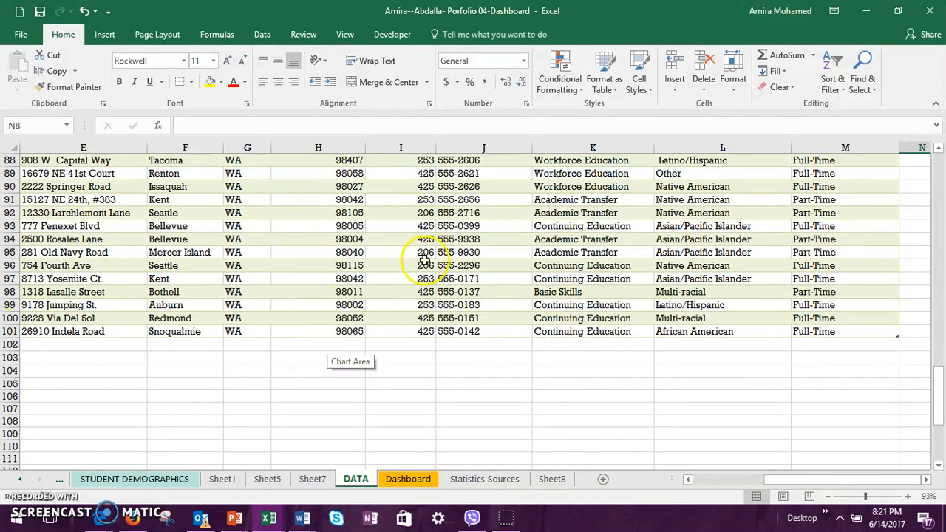
Return to the Dashboard sheet and compare the M and F bars in the Female Students More than Male chart.
{"action": "left_click", "coordinate": [408, 479]}
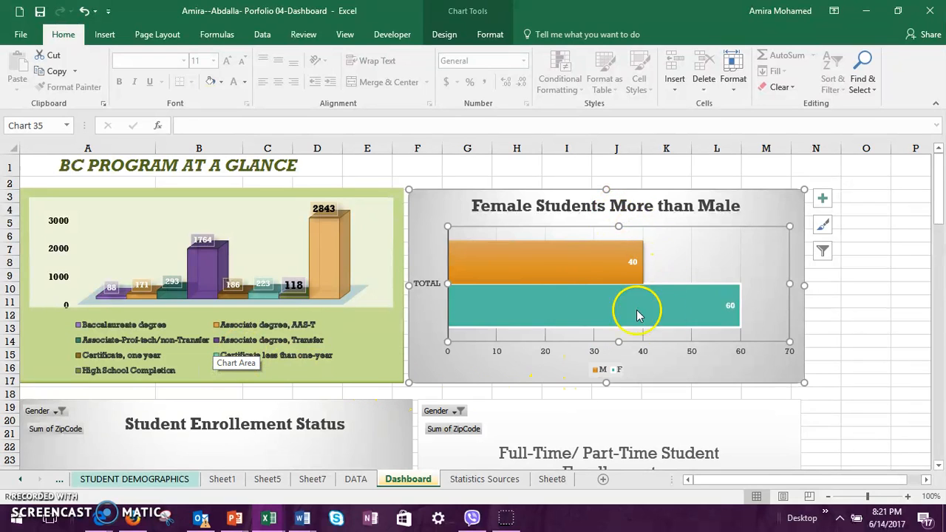
{"action": "mouse_move", "coordinate": [664, 322]}
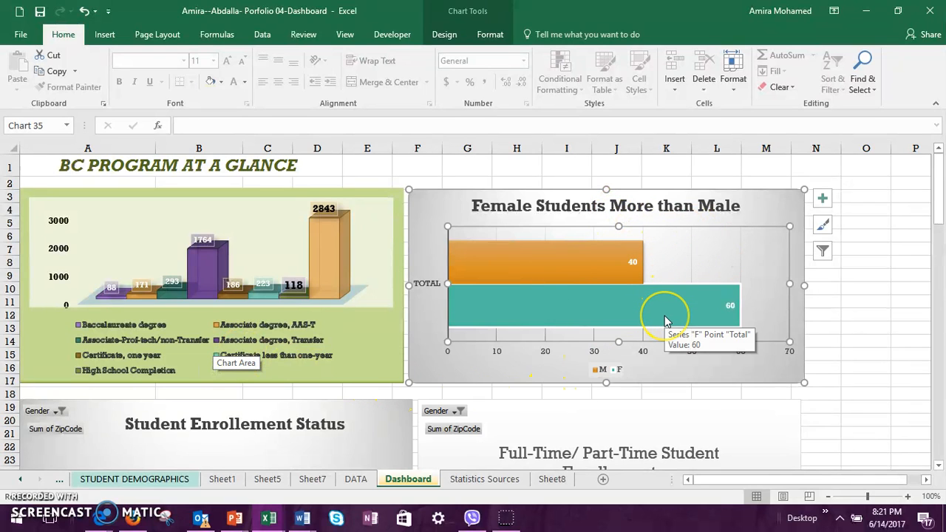
{"action": "left_click", "coordinate": [585, 256]}
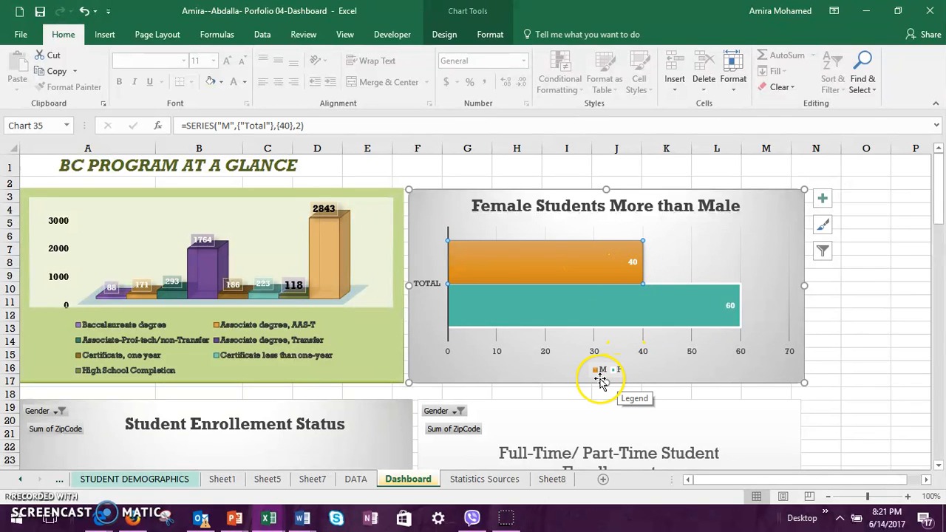
{"action": "left_click", "coordinate": [651, 309]}
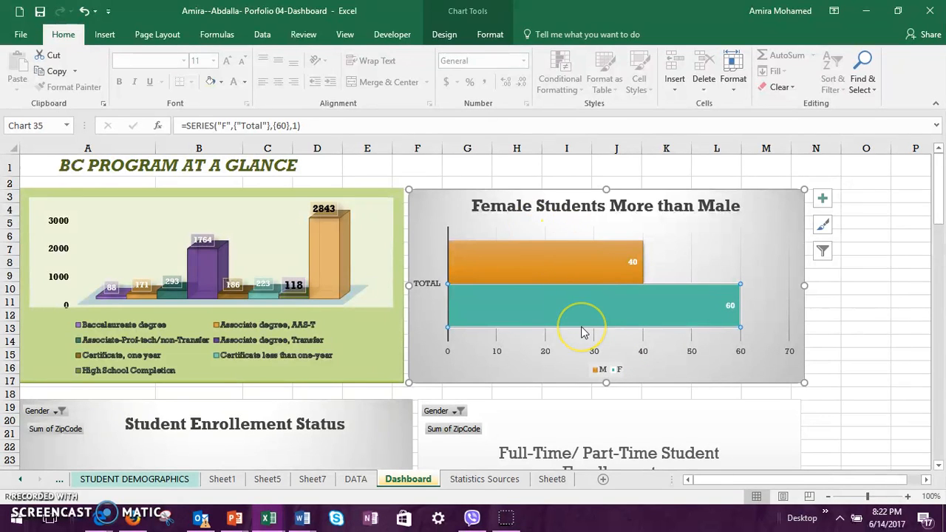
{"action": "left_click", "coordinate": [540, 298]}
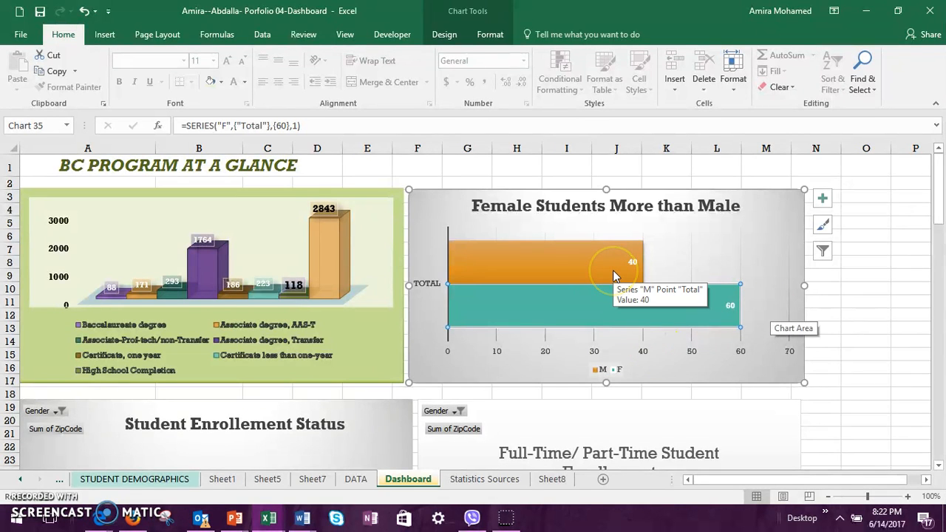
Filter the Student Enrollement Status chart by Gender to F and inspect its part-time and full-time bars.
{"action": "scroll", "coordinate": [353, 361], "scroll_direction": "down", "scroll_amount": 2}
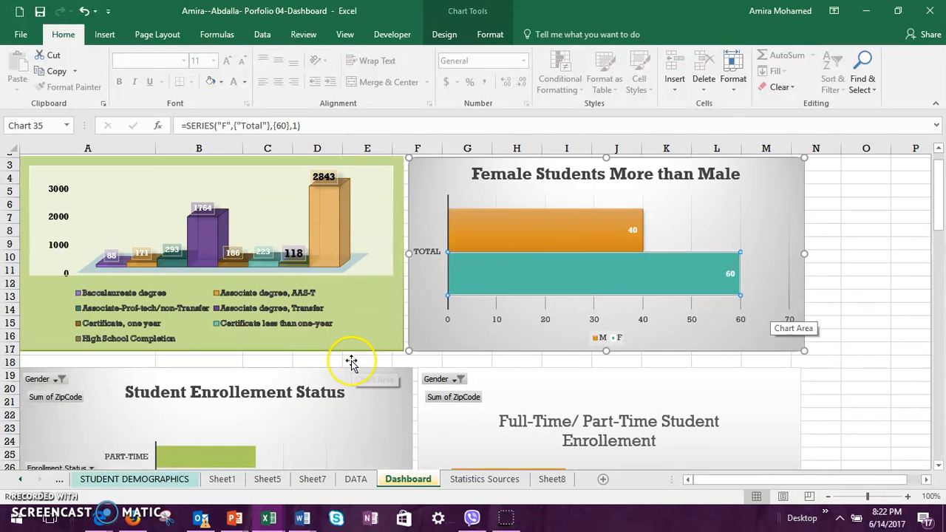
{"action": "scroll", "coordinate": [353, 362], "scroll_direction": "down", "scroll_amount": 4}
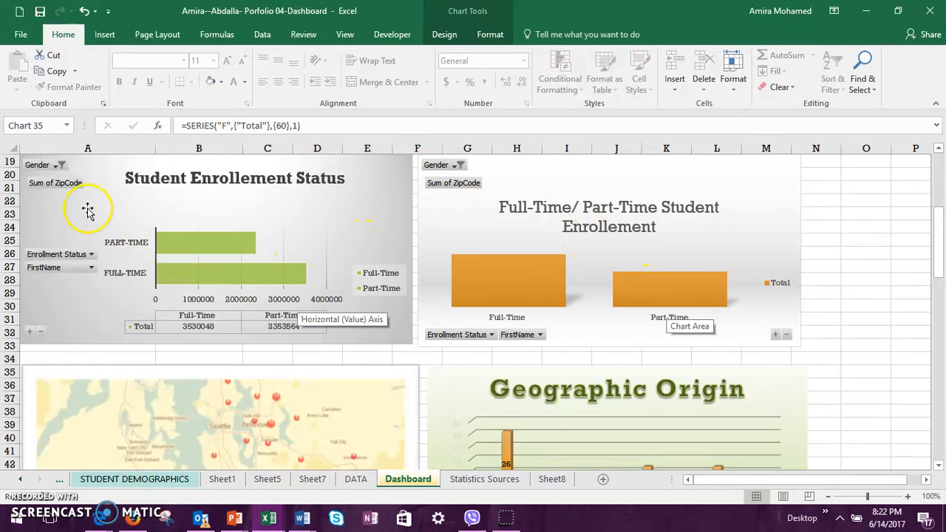
{"action": "left_click", "coordinate": [55, 167]}
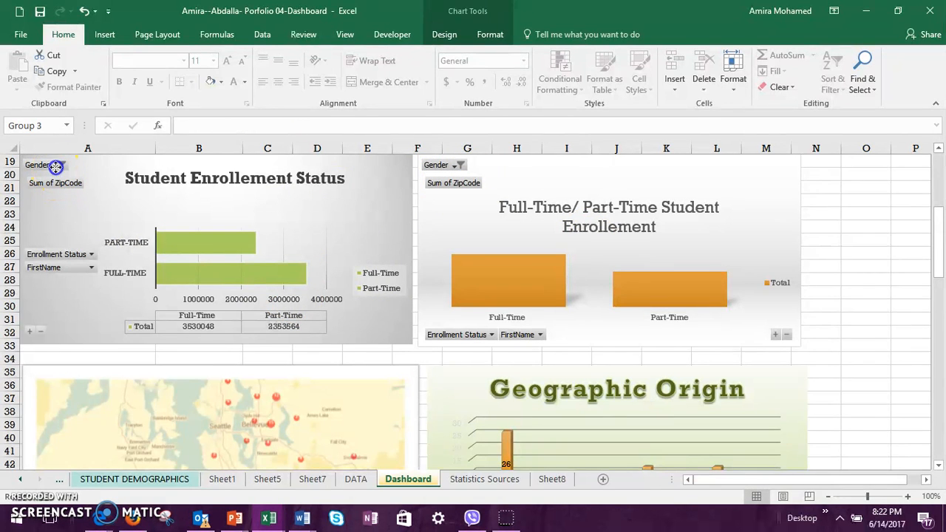
{"action": "left_click", "coordinate": [55, 167]}
{"action": "left_click", "coordinate": [56, 167]}
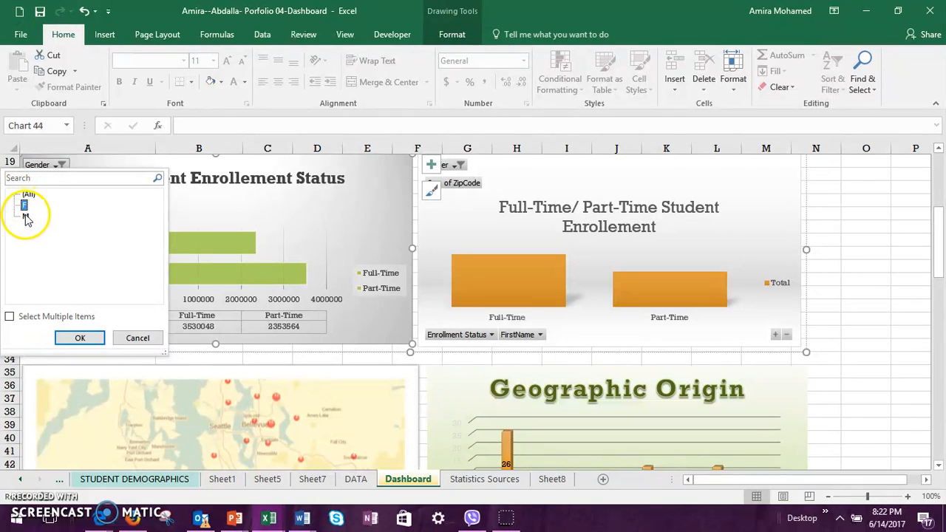
{"action": "left_click", "coordinate": [82, 338]}
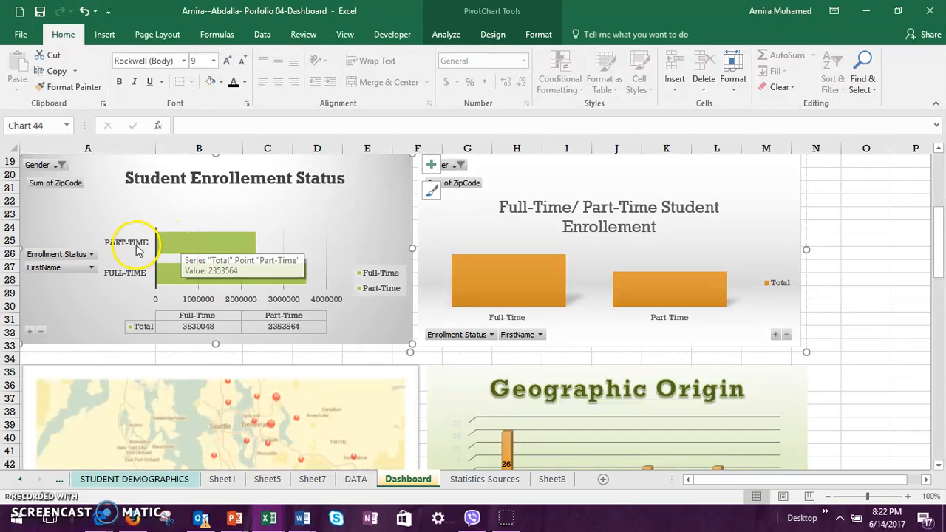
{"action": "mouse_move", "coordinate": [205, 245]}
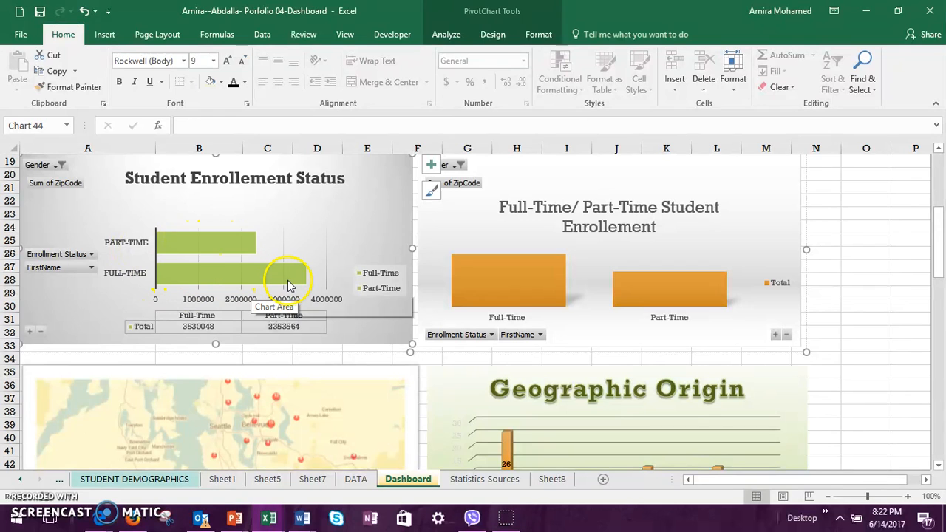
Switch the Gender filter of the Student Enrollement Status chart to M and inspect the part-time and full-time bars.
{"action": "left_click", "coordinate": [56, 168]}
{"action": "left_click", "coordinate": [25, 217]}
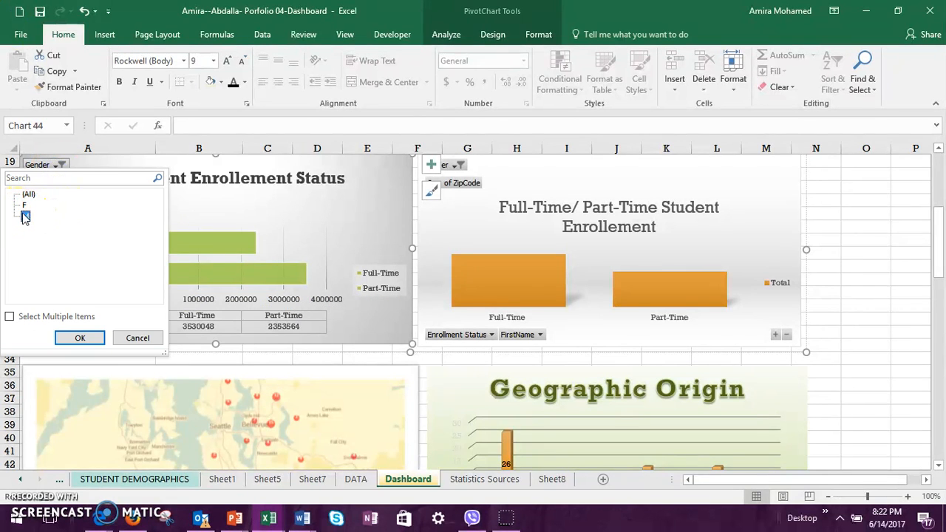
{"action": "left_click", "coordinate": [79, 338]}
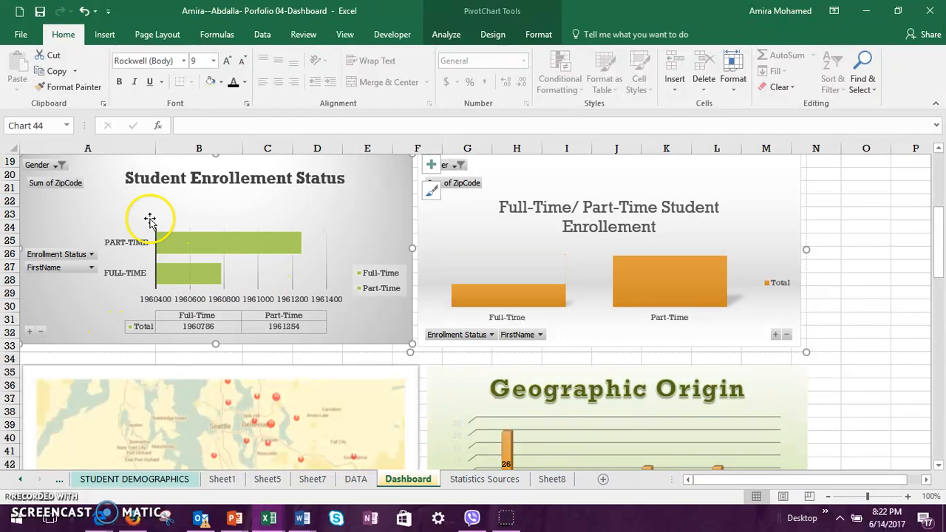
{"action": "mouse_move", "coordinate": [283, 257]}
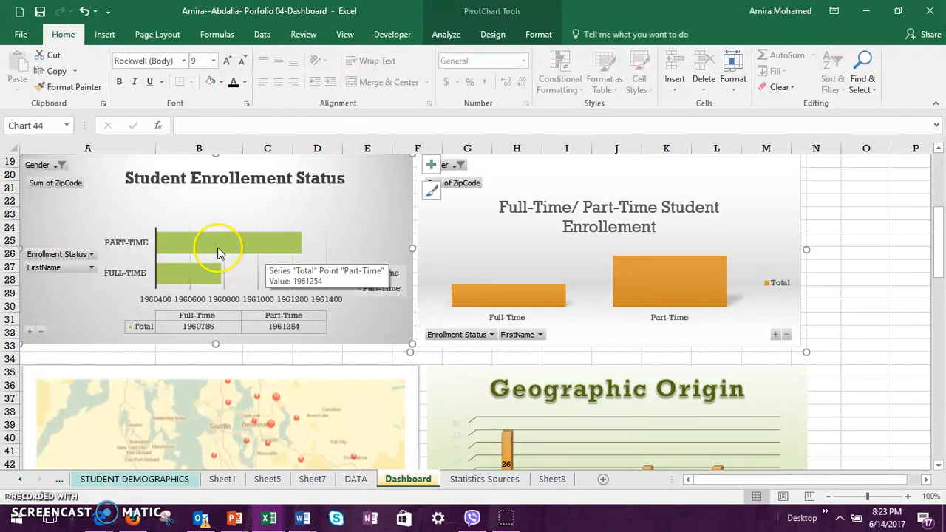
{"action": "left_click", "coordinate": [306, 253]}
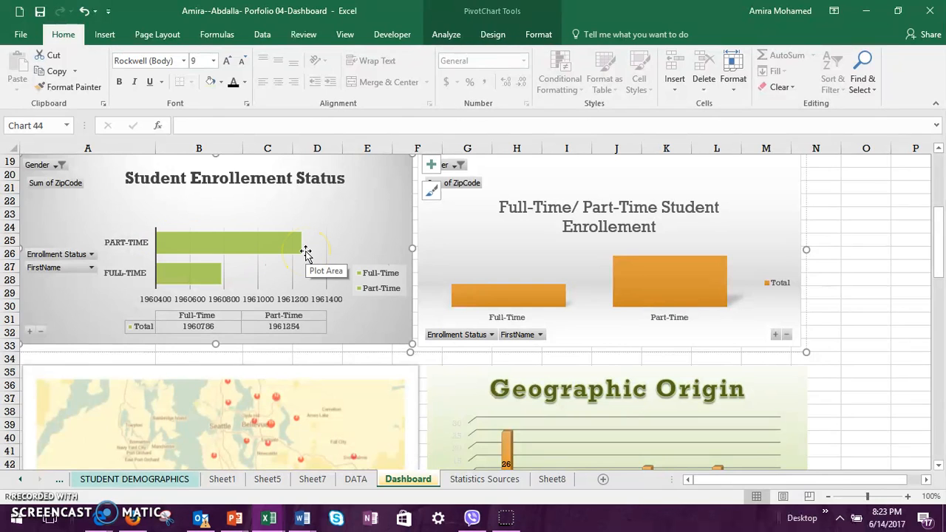
{"action": "mouse_move", "coordinate": [209, 286]}
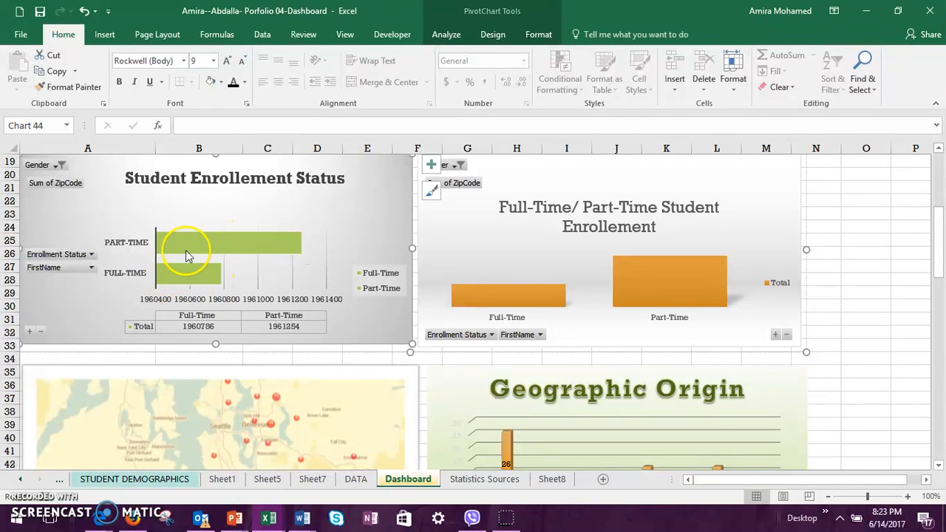
{"action": "mouse_move", "coordinate": [226, 256]}
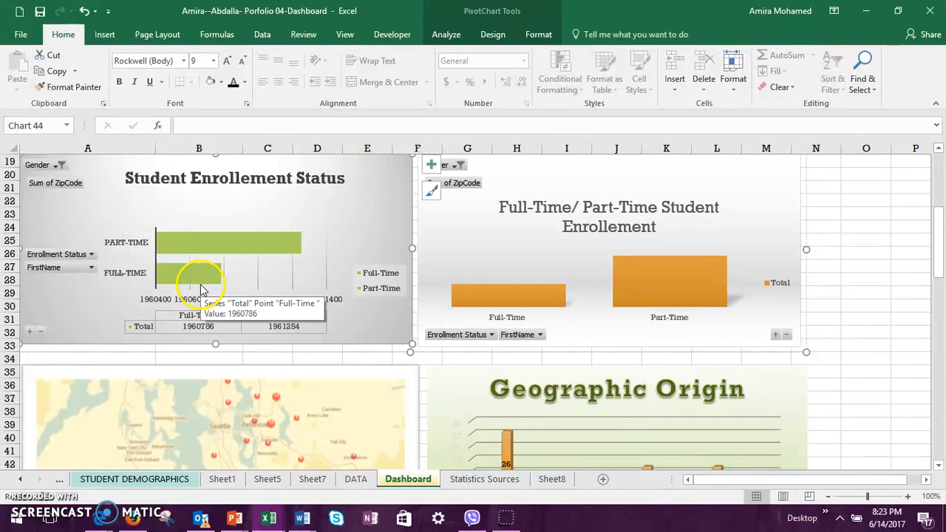
Set the Gender filter of the Full-Time/ Part-Time Student Enrollement chart to F and show its list of chart elements.
{"action": "left_click", "coordinate": [453, 166]}
{"action": "left_click", "coordinate": [453, 166]}
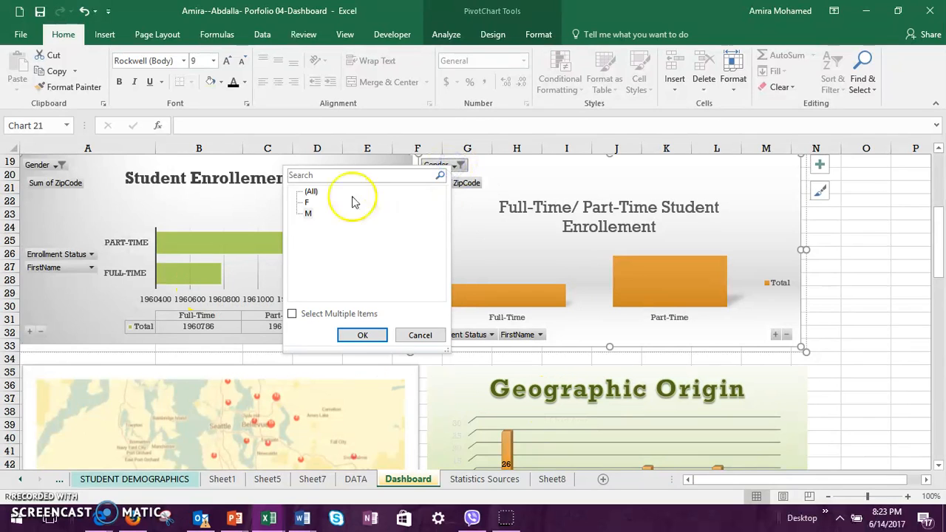
{"action": "left_click", "coordinate": [306, 201]}
{"action": "left_click", "coordinate": [364, 334]}
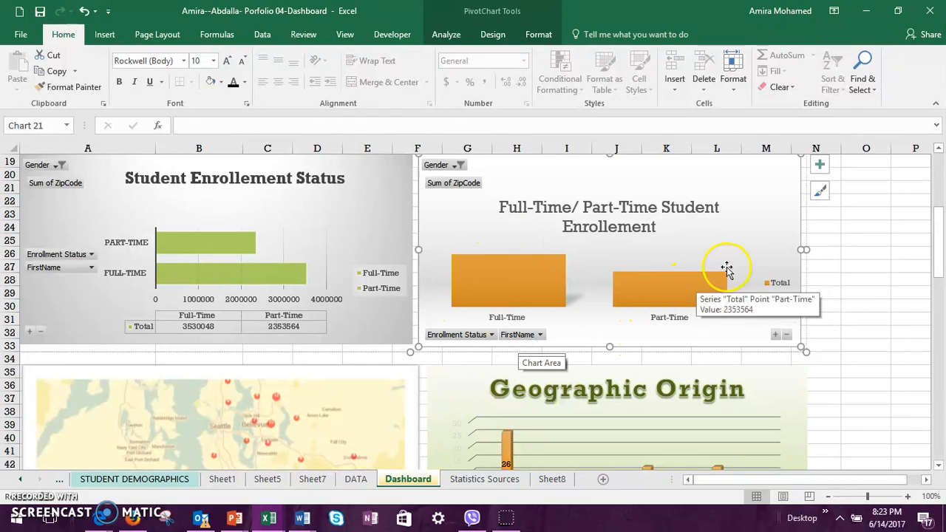
{"action": "left_click", "coordinate": [819, 166]}
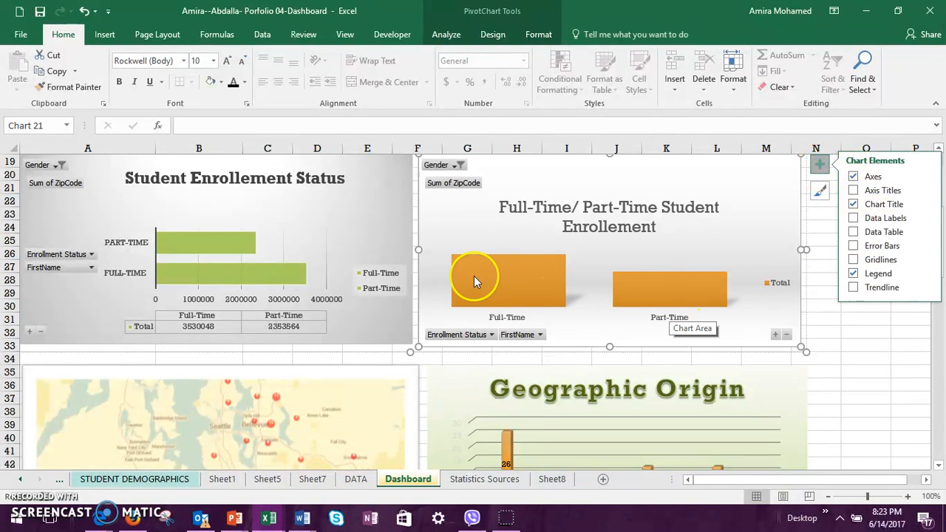
Examine the Geographic Origin chart, comparing the student counts of the cities along its horizontal axis.
{"action": "scroll", "coordinate": [502, 346], "scroll_direction": "down", "scroll_amount": 4}
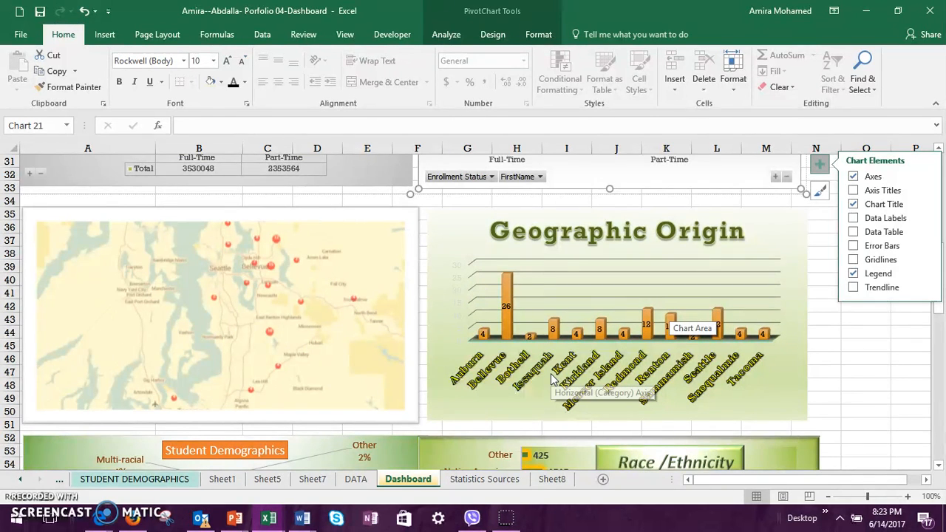
{"action": "left_click", "coordinate": [524, 376]}
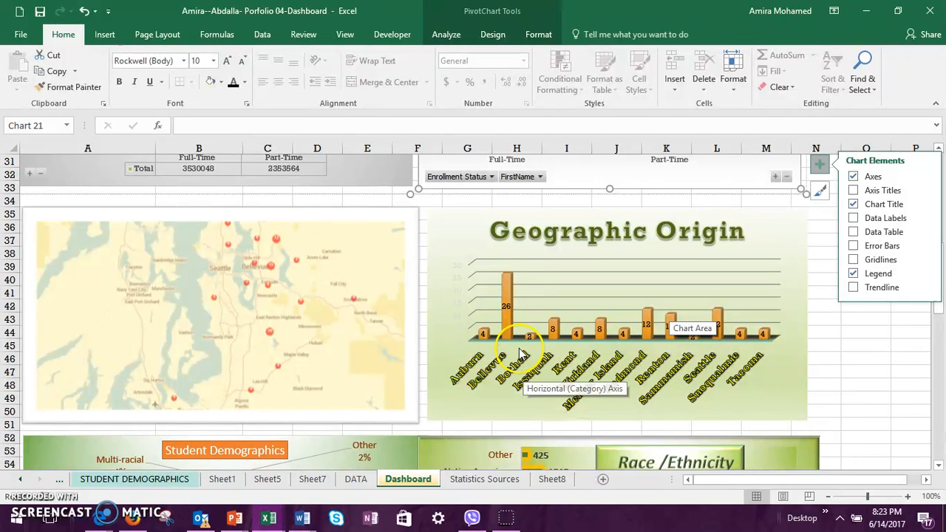
{"action": "left_click", "coordinate": [653, 290]}
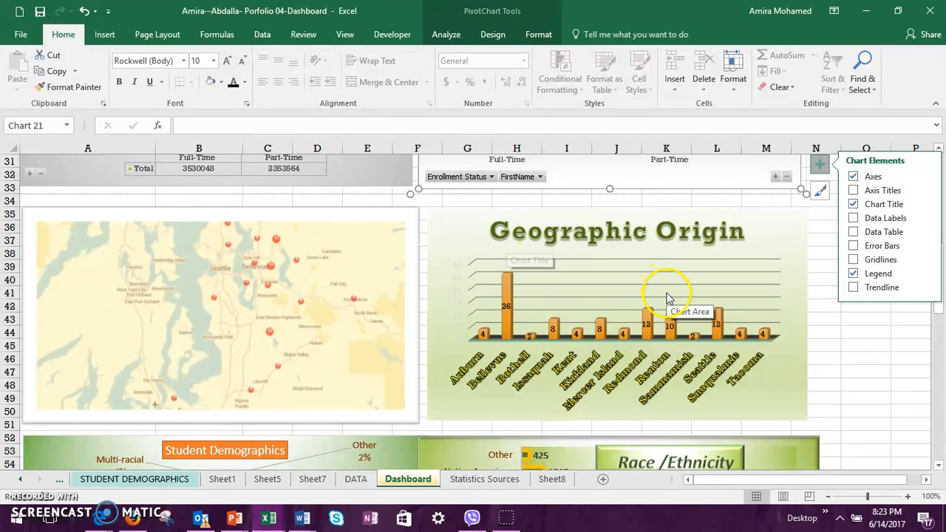
{"action": "left_click", "coordinate": [555, 401]}
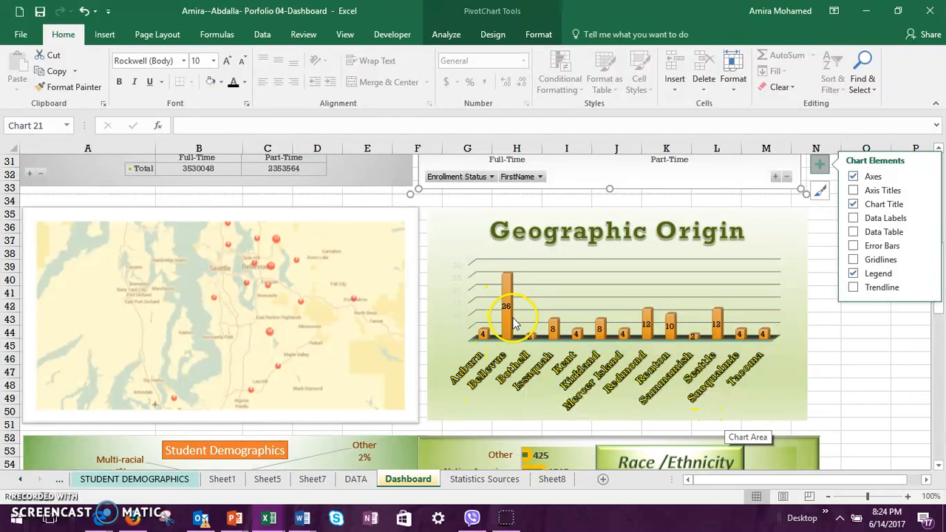
{"action": "mouse_move", "coordinate": [515, 324]}
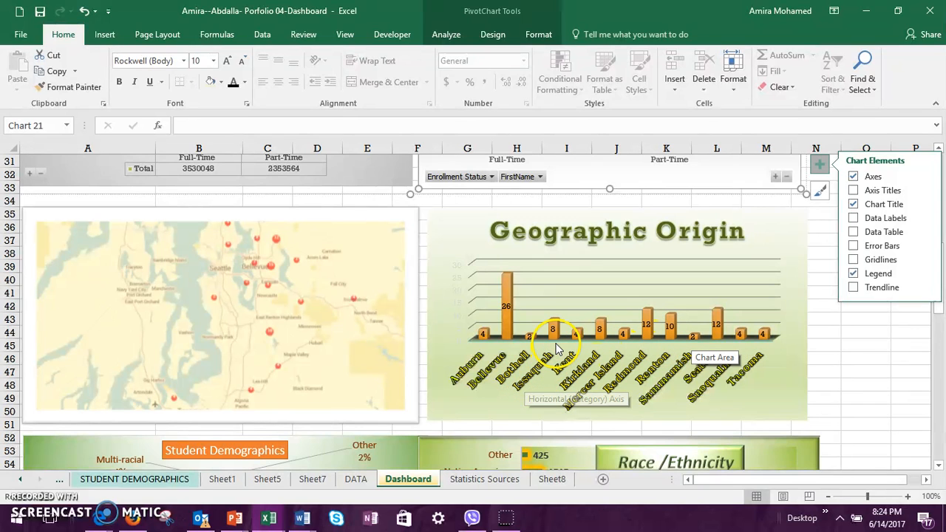
{"action": "left_click", "coordinate": [528, 342]}
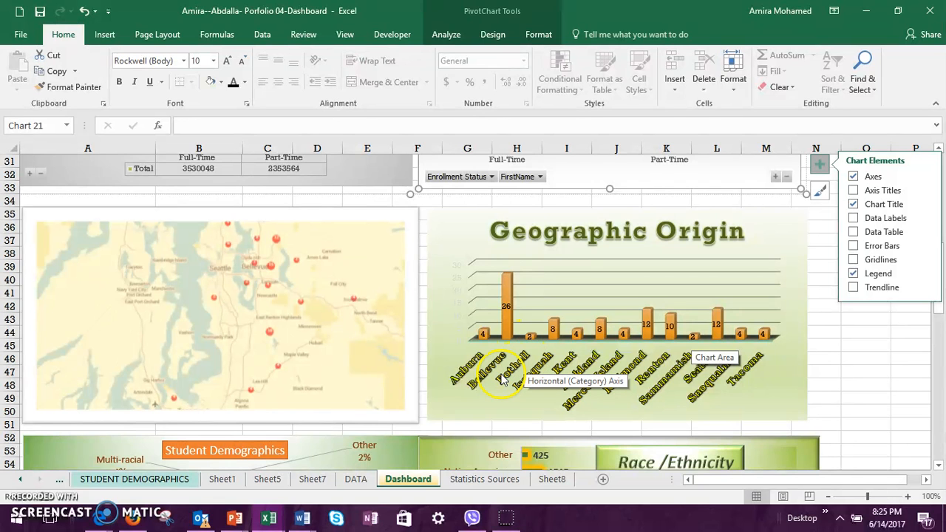
Review the Student Demographics pie chart and the Race /Ethnicity bar chart, and open the DATA sheet.
{"action": "scroll", "coordinate": [599, 405], "scroll_direction": "down", "scroll_amount": 1}
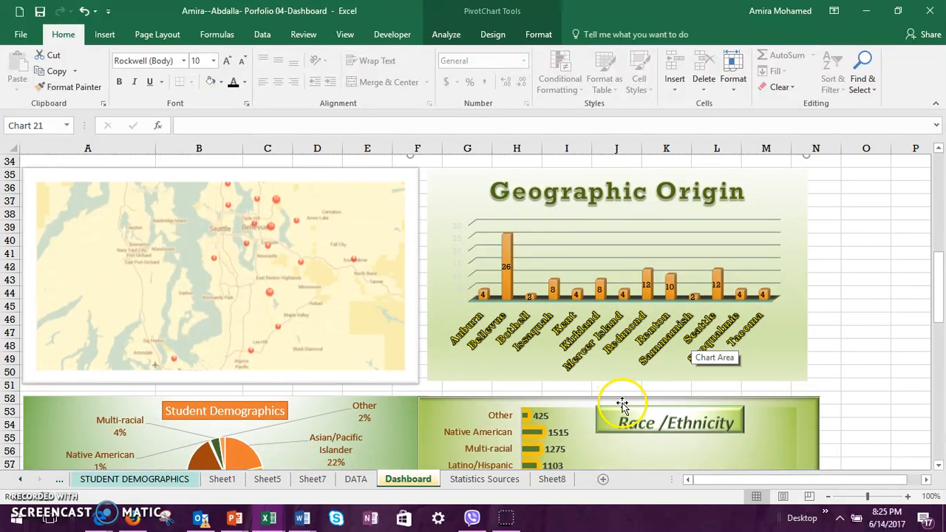
{"action": "scroll", "coordinate": [652, 387], "scroll_direction": "down", "scroll_amount": 2}
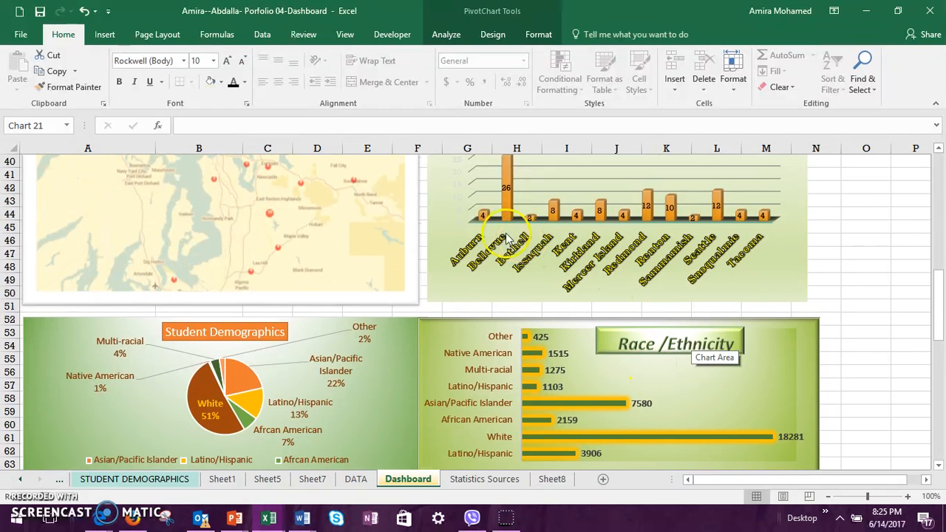
{"action": "scroll", "coordinate": [631, 229], "scroll_direction": "down", "scroll_amount": 3}
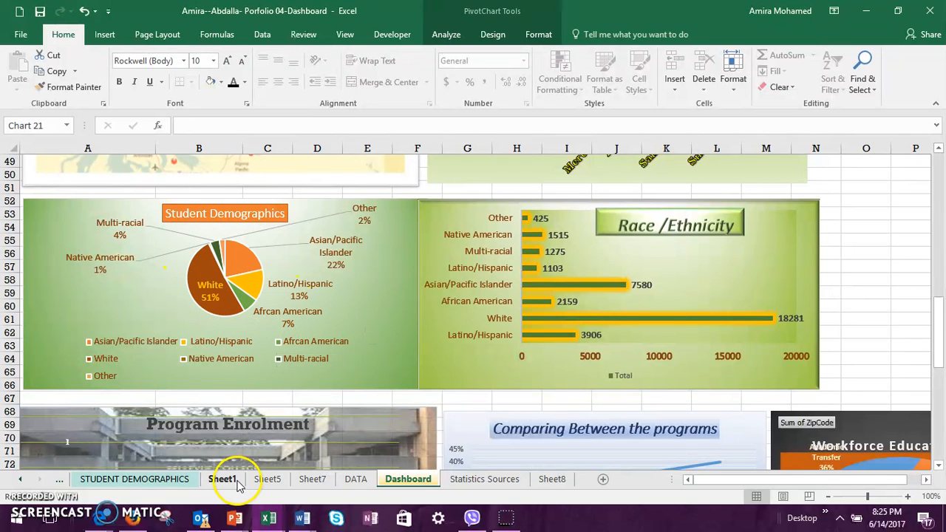
{"action": "left_click", "coordinate": [355, 480]}
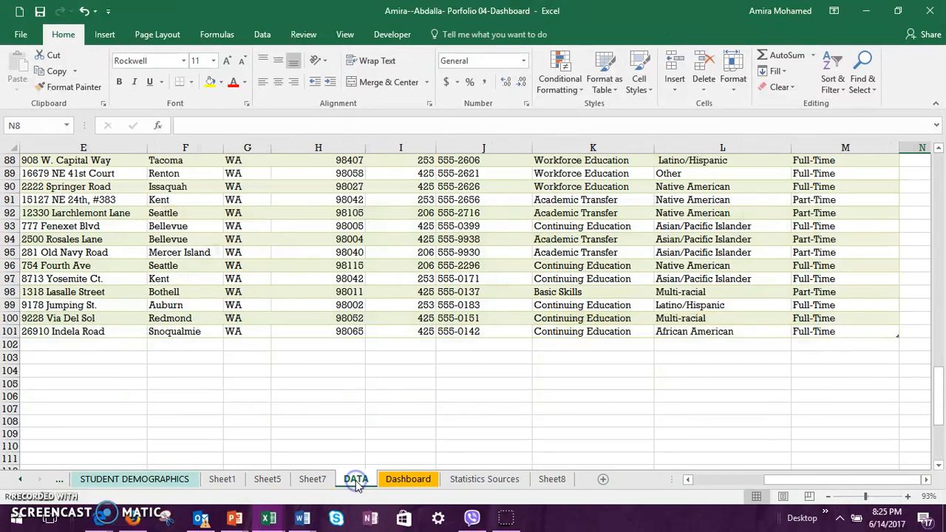
Examine the Student Demographics column from the first rows of the DATA sheet's table, and return to the Dashboard sheet.
{"action": "scroll", "coordinate": [451, 366], "scroll_direction": "up", "scroll_amount": 19}
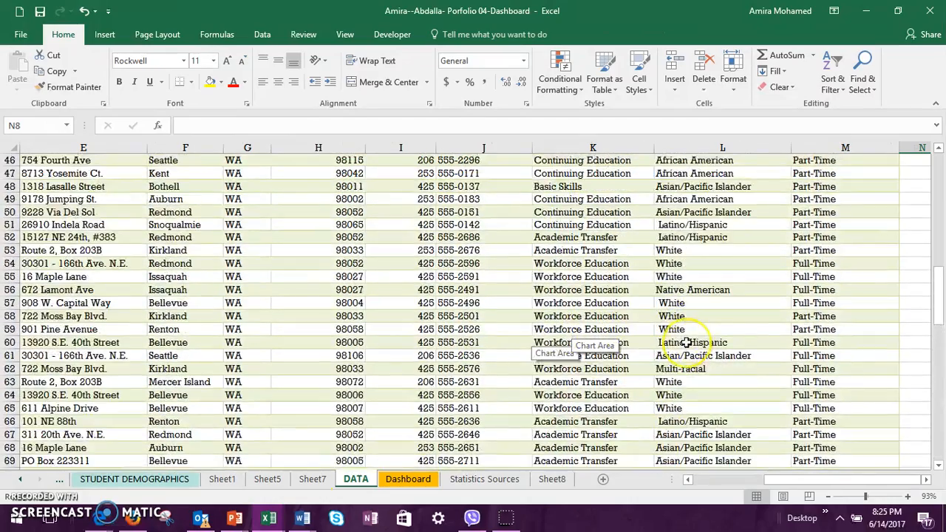
{"action": "scroll", "coordinate": [686, 342], "scroll_direction": "up", "scroll_amount": 10}
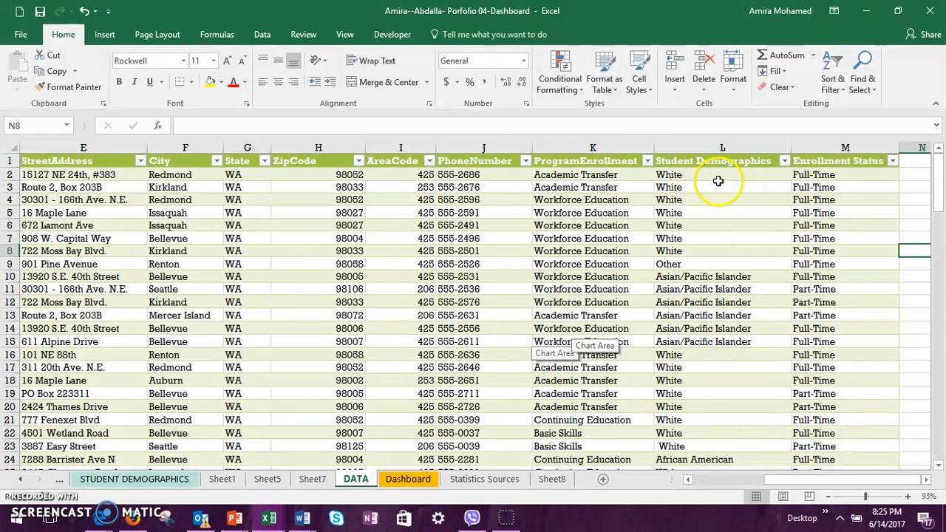
{"action": "left_click", "coordinate": [408, 481]}
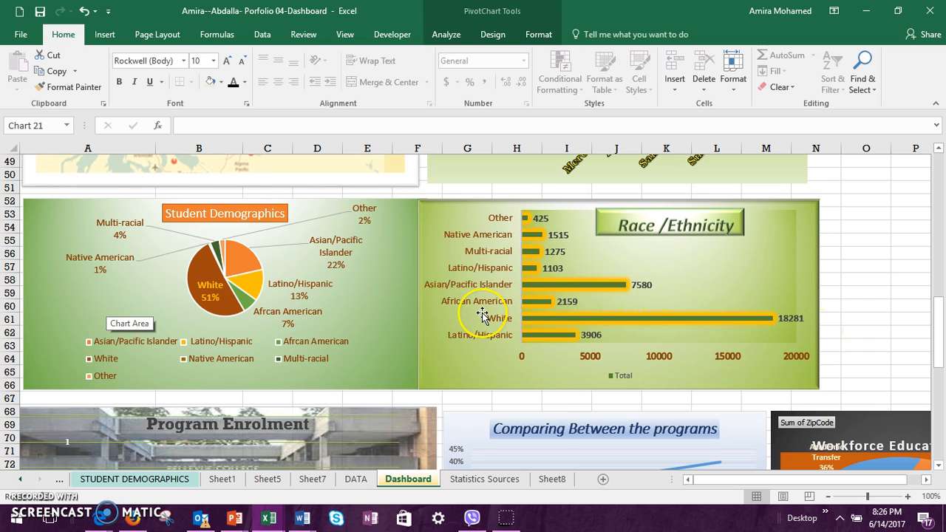
Compare the bars of the Race /Ethnicity chart, and view the Program Enrolment and Comparing Between the programs charts below it.
{"action": "mouse_move", "coordinate": [576, 318]}
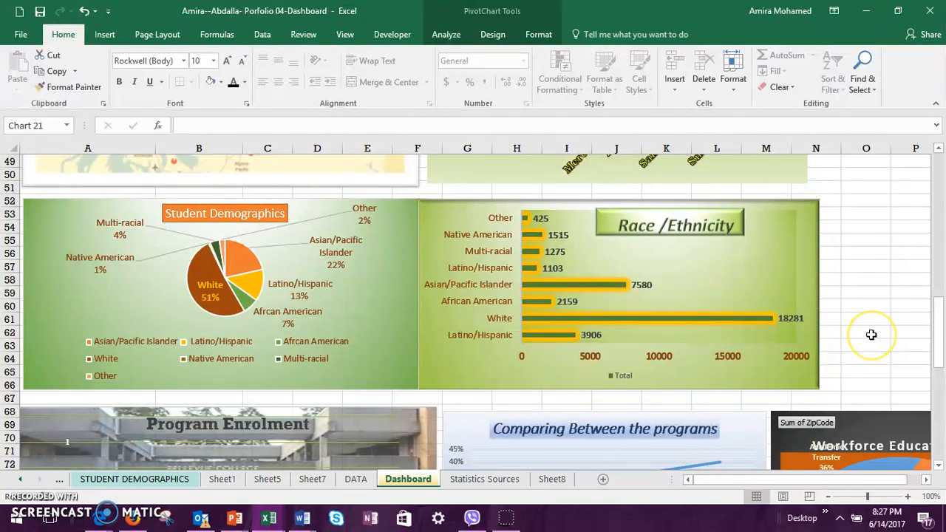
{"action": "scroll", "coordinate": [870, 333], "scroll_direction": "down", "scroll_amount": 1}
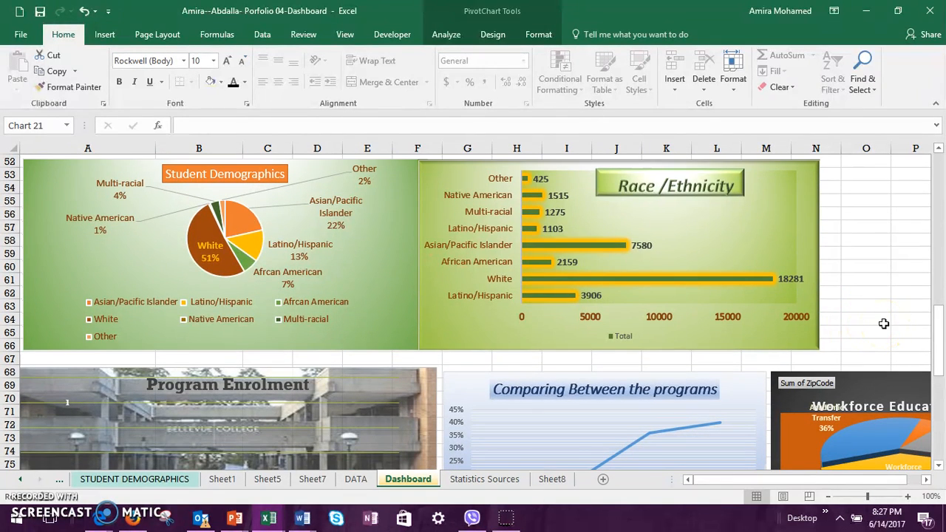
{"action": "scroll", "coordinate": [884, 324], "scroll_direction": "down", "scroll_amount": 4}
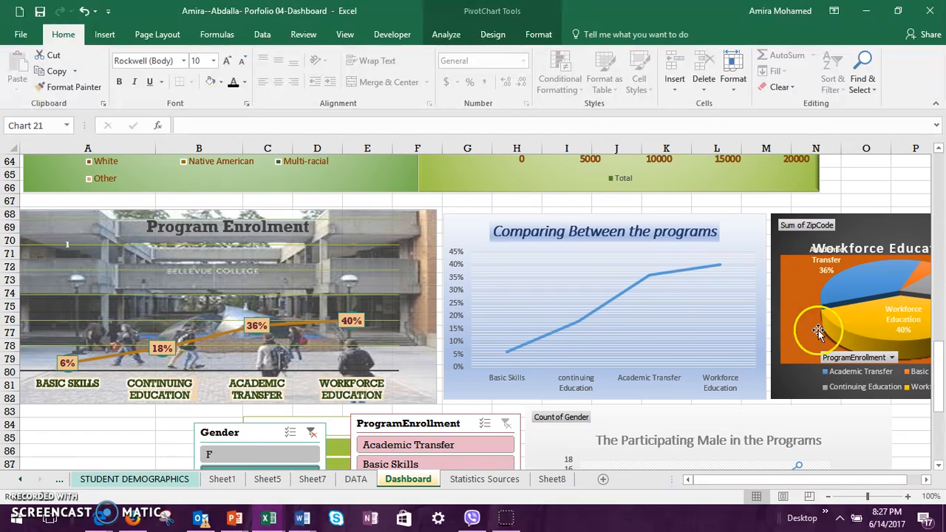